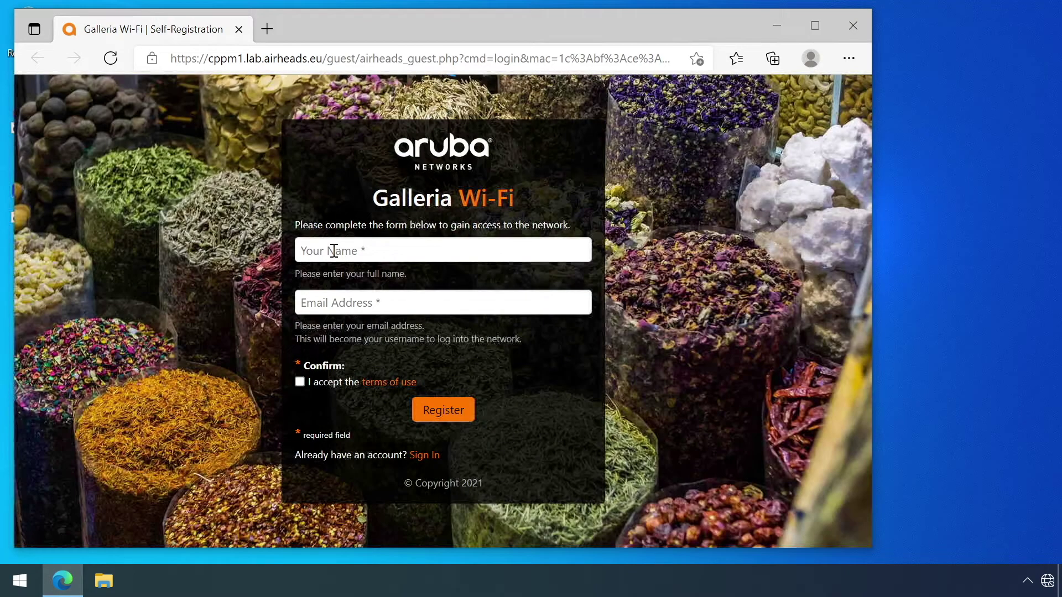
# Step: Click into the Your Name field of the Galleria Wi-Fi self-registration form
pyautogui.click(334, 251)
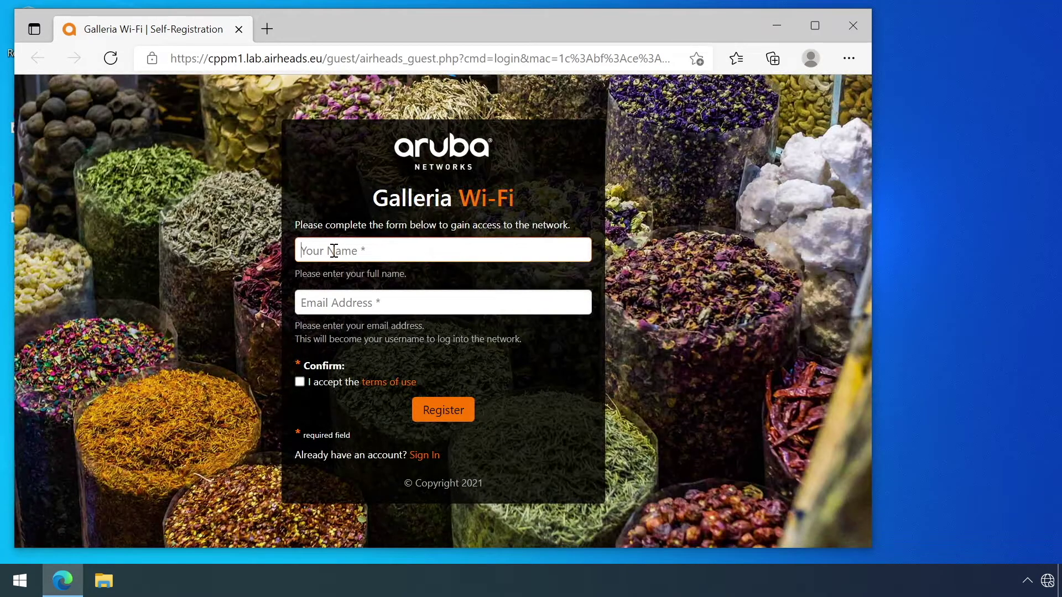
pyautogui.write('Herman')
pyautogui.press('Tab')
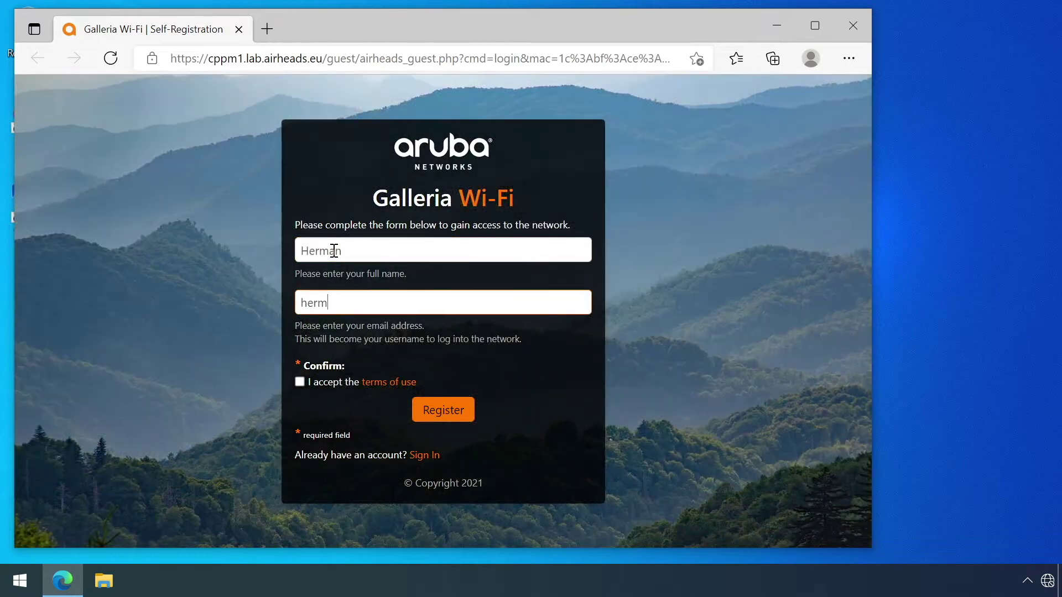
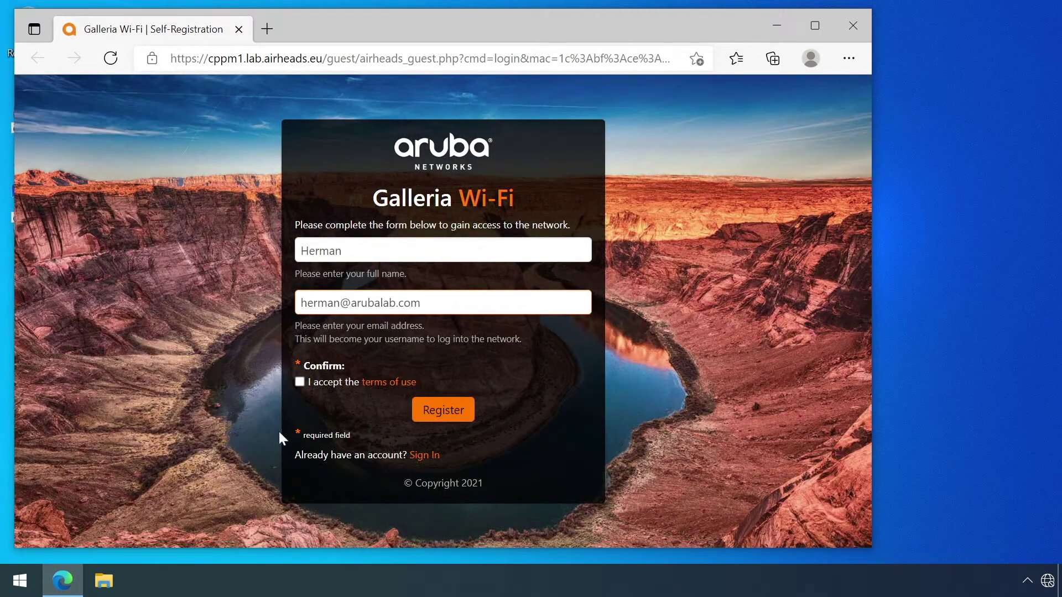
pyautogui.click(300, 382)
pyautogui.click(440, 408)
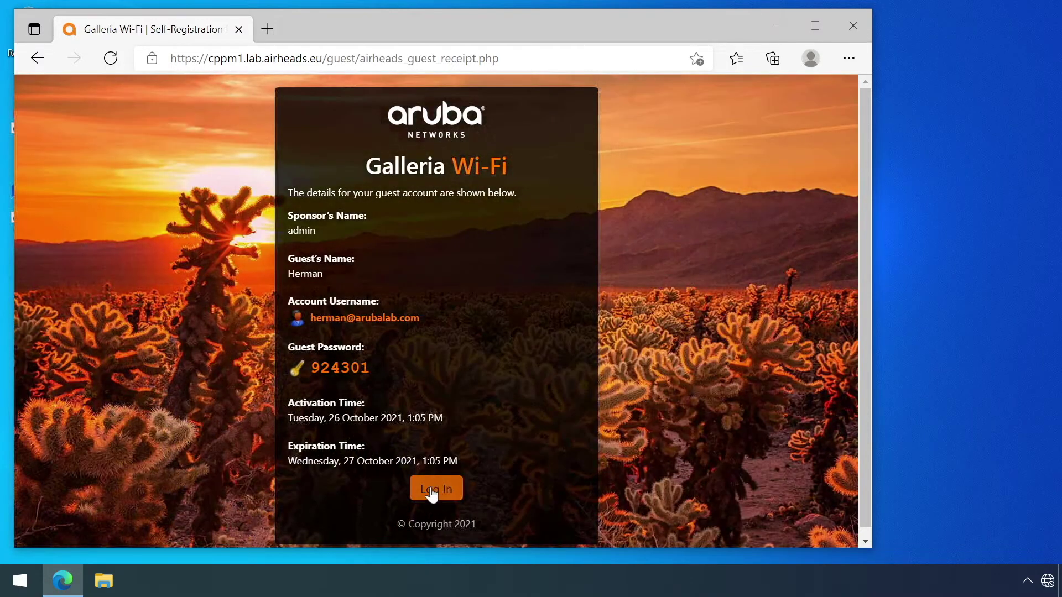
pyautogui.click(441, 494)
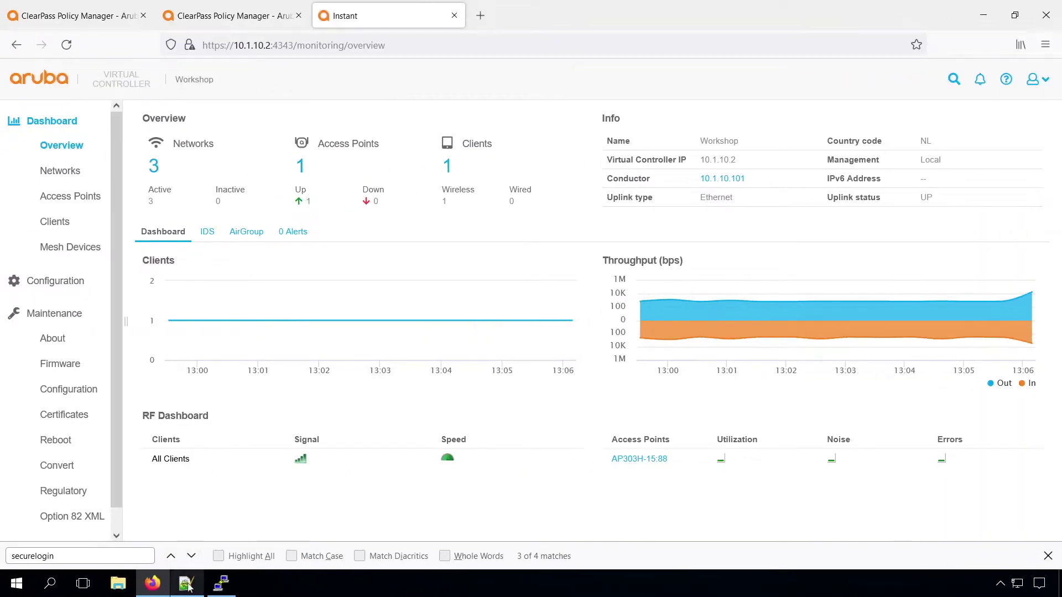
# Step: Bring up the Notepad++ notes showing the captive portal certificate name
pyautogui.click(185, 582)
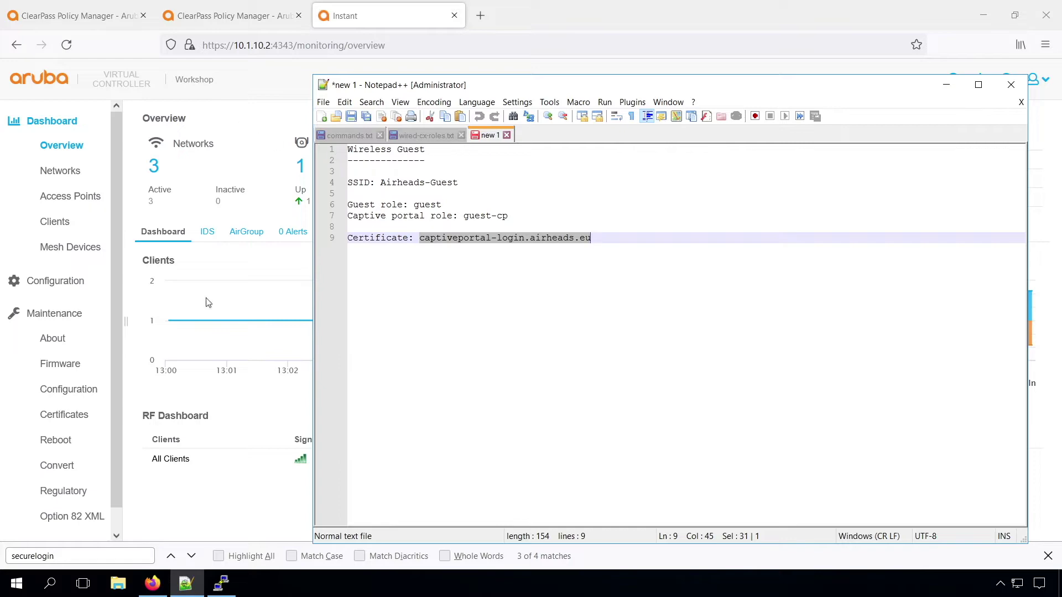
# Step: Start a new certificate upload using captiveportal-login.airheads.eu.pem from Downloads
pyautogui.moveTo(197, 320)
pyautogui.click(62, 415)
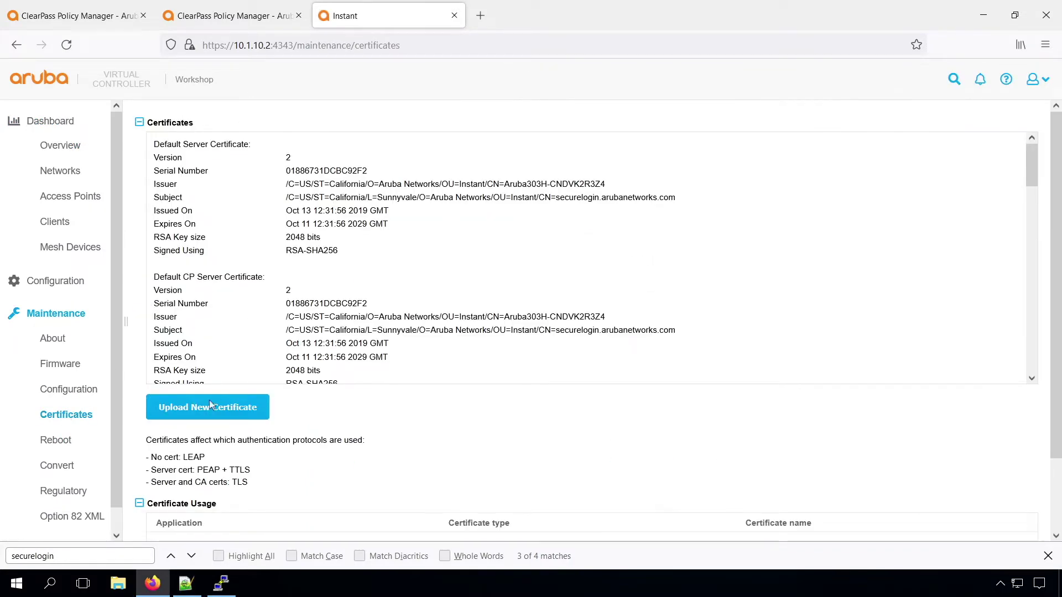
pyautogui.click(206, 411)
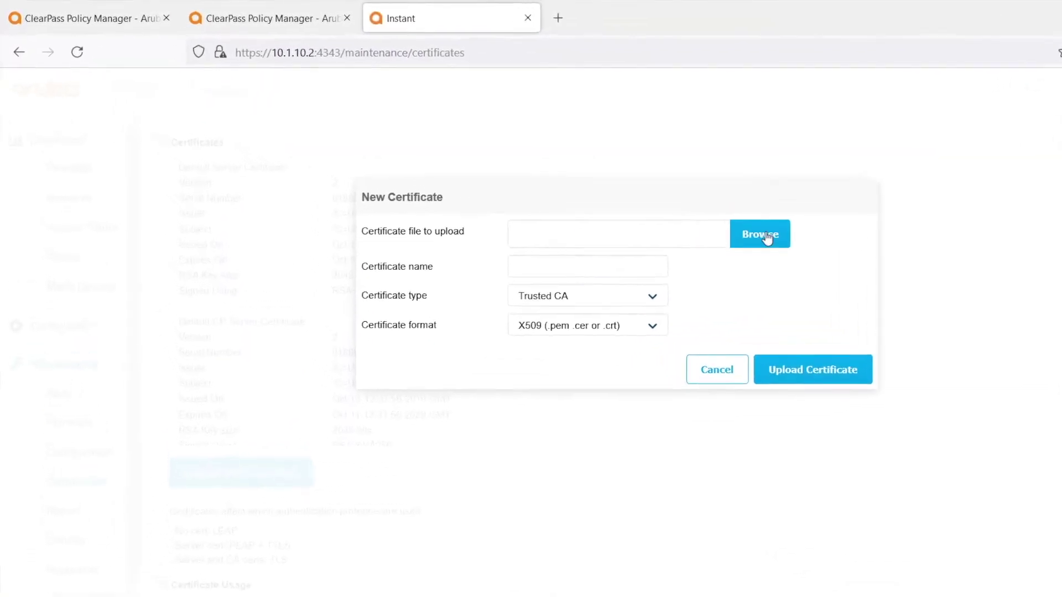
pyautogui.click(766, 238)
pyautogui.click(81, 216)
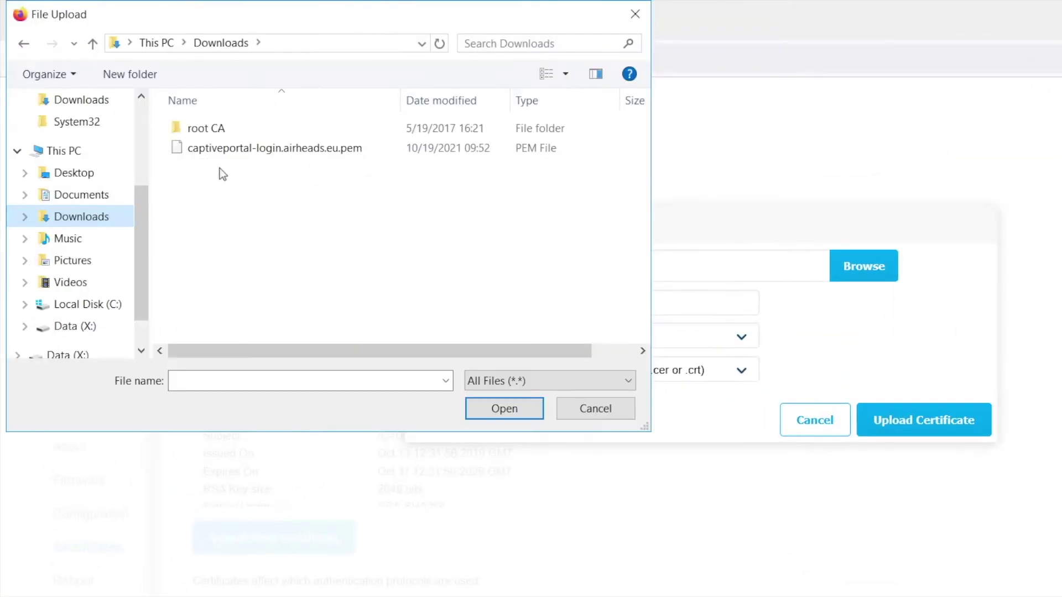
pyautogui.click(261, 148)
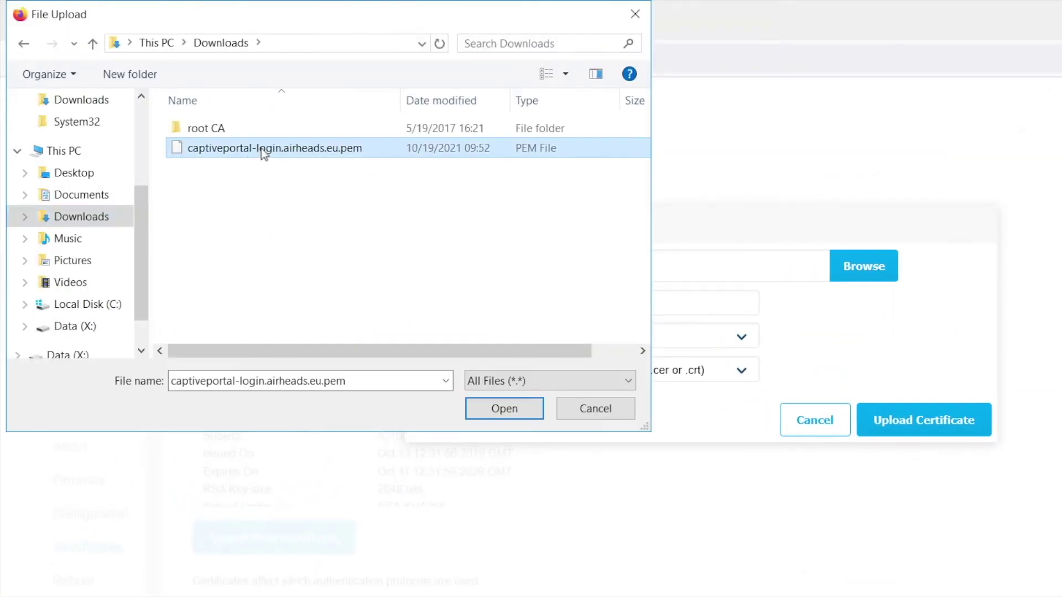
pyautogui.click(509, 410)
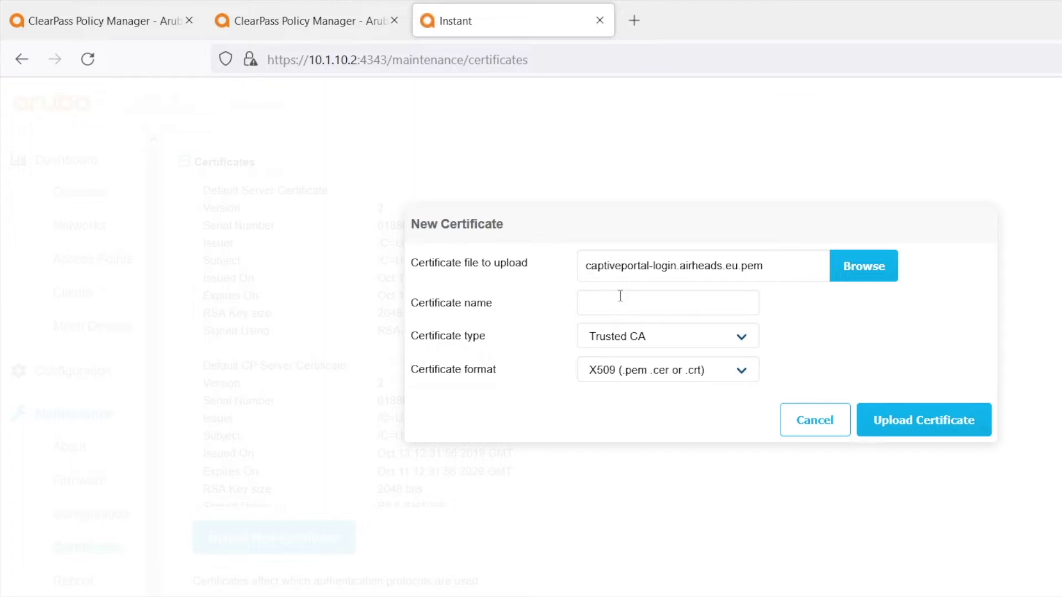
# Step: Name it captive-portal, set type Server, enter its passphrase, and confirm the upload
pyautogui.write('captive-')
pyautogui.write('portal')
pyautogui.click(654, 345)
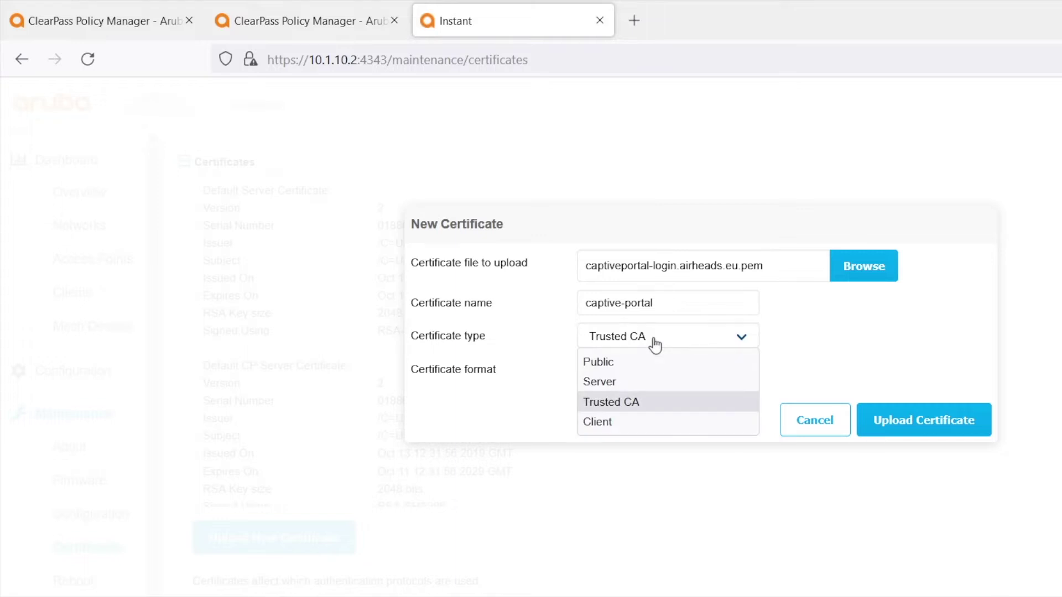
pyautogui.click(626, 385)
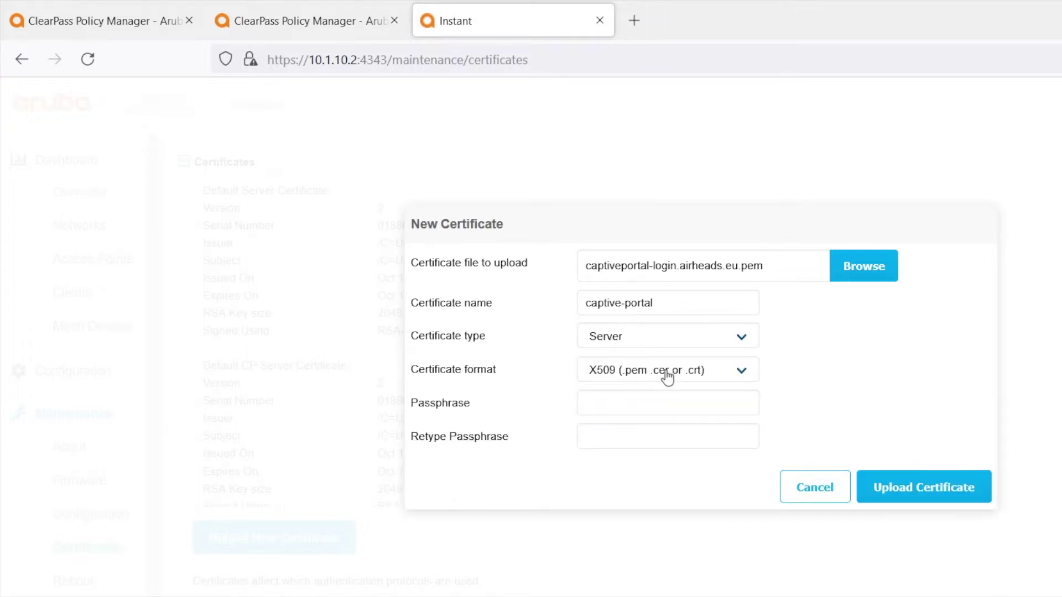
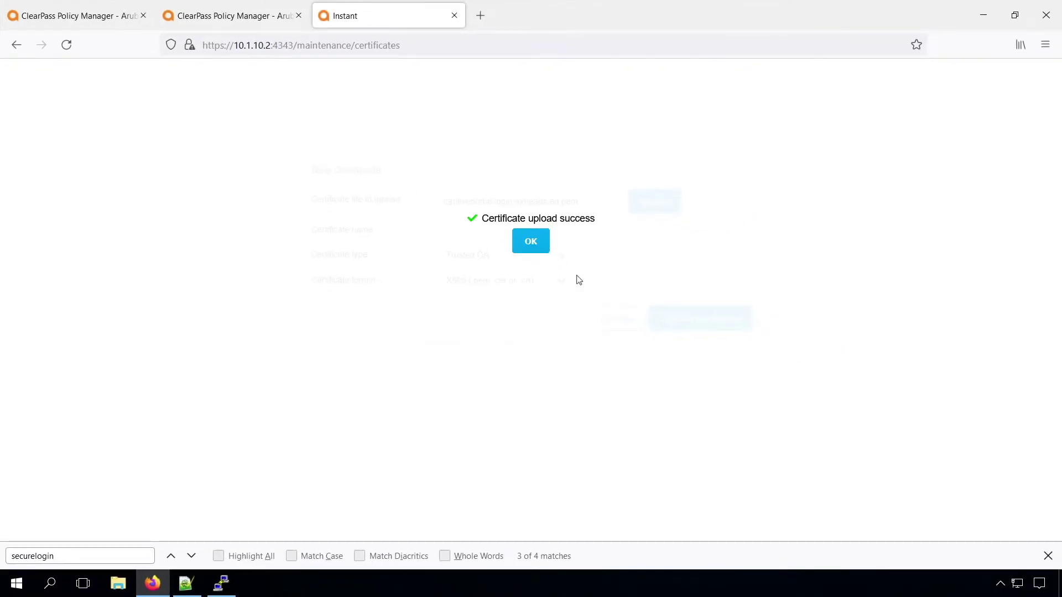
pyautogui.click(524, 238)
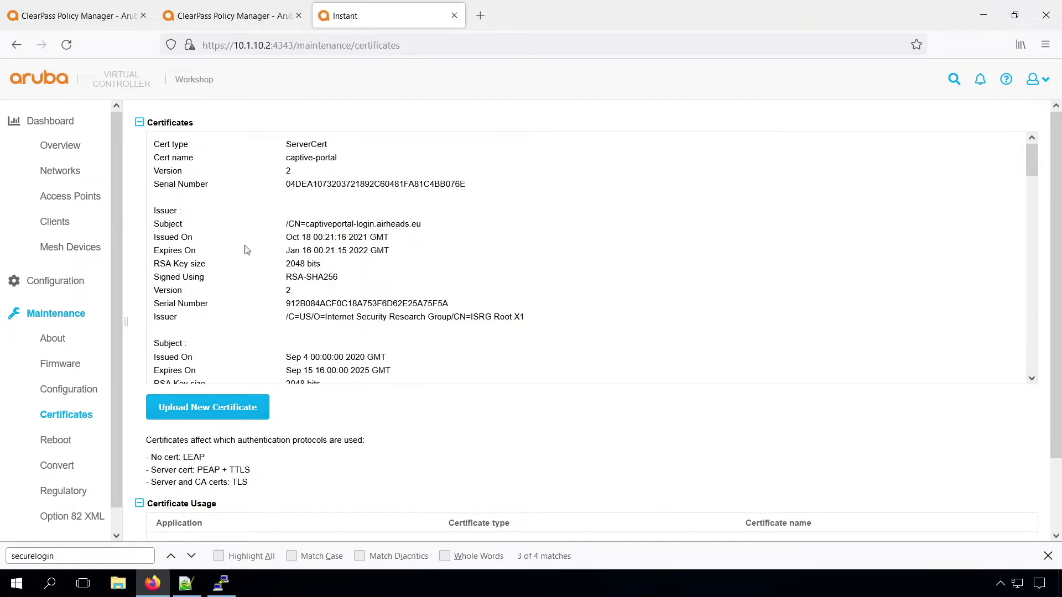
# Step: Assign the captive-portal certificate to the Captive portal server application
pyautogui.scroll(-3, 385, 455)
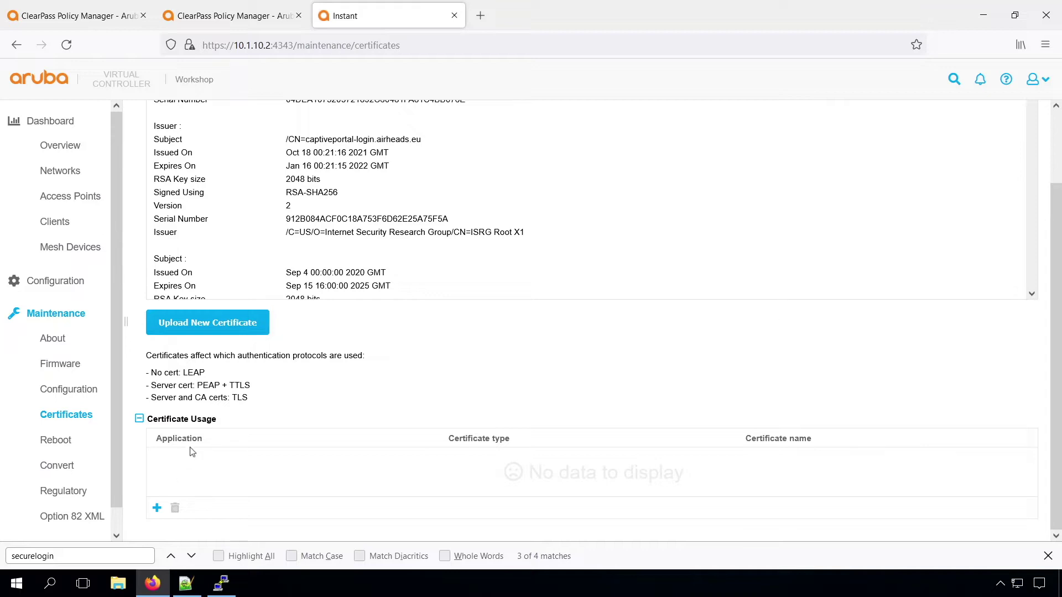
pyautogui.click(157, 508)
pyautogui.click(504, 205)
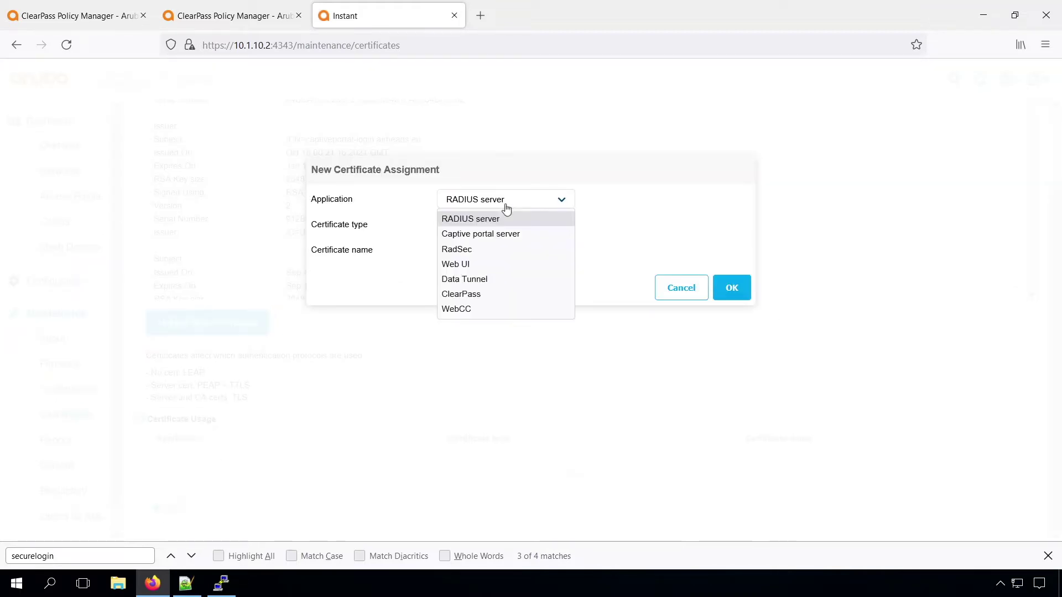
pyautogui.click(500, 235)
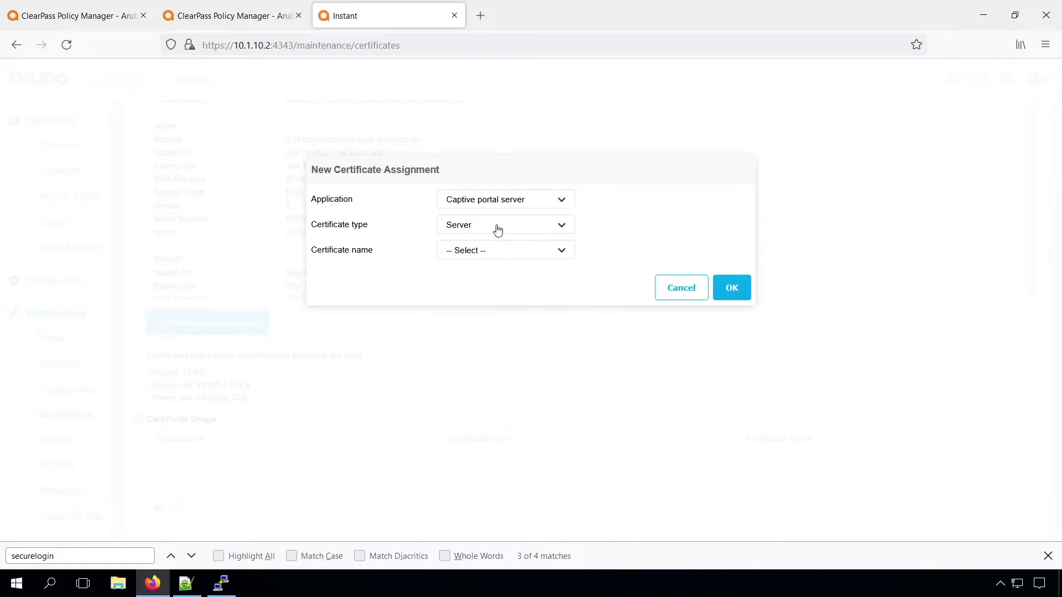
pyautogui.click(488, 253)
pyautogui.click(479, 285)
pyautogui.click(741, 290)
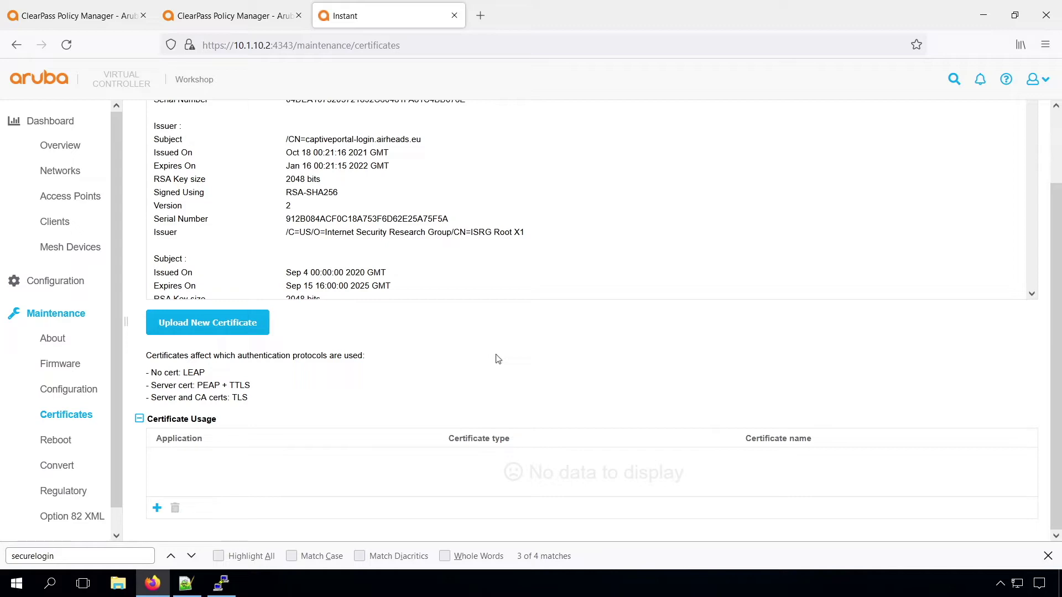
# Step: Reload the certificates page, accepting the Firefox security warning to reach the controller
pyautogui.click(67, 45)
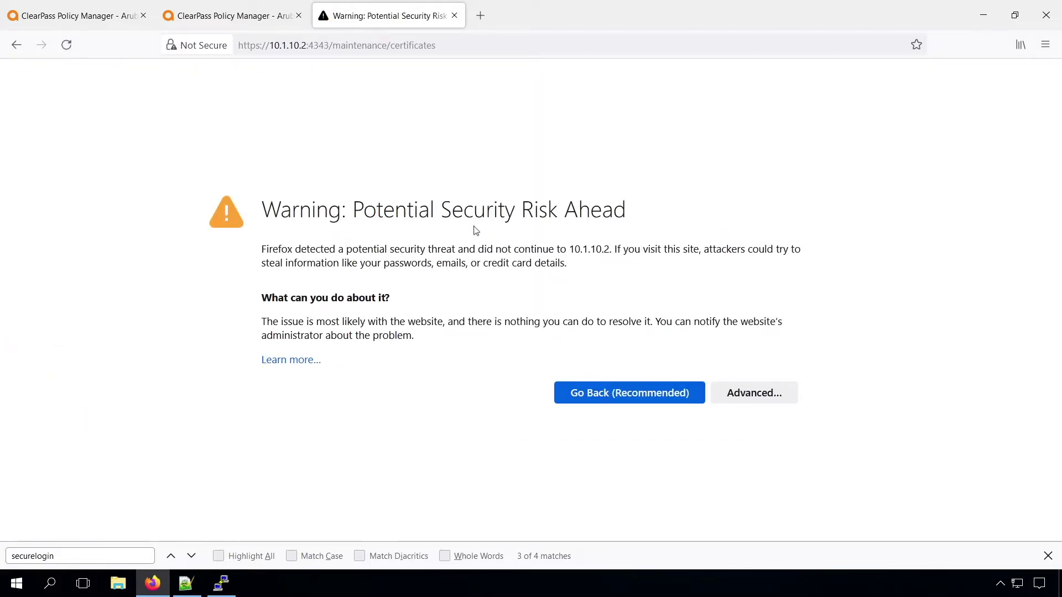
pyautogui.click(736, 393)
pyautogui.click(678, 493)
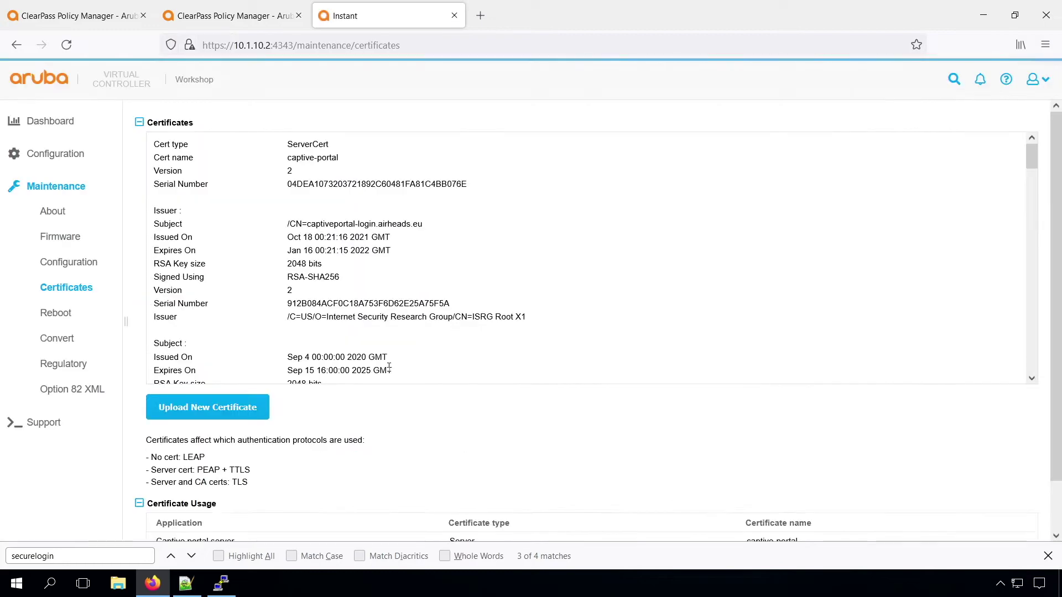
pyautogui.scroll(-1, 360, 415)
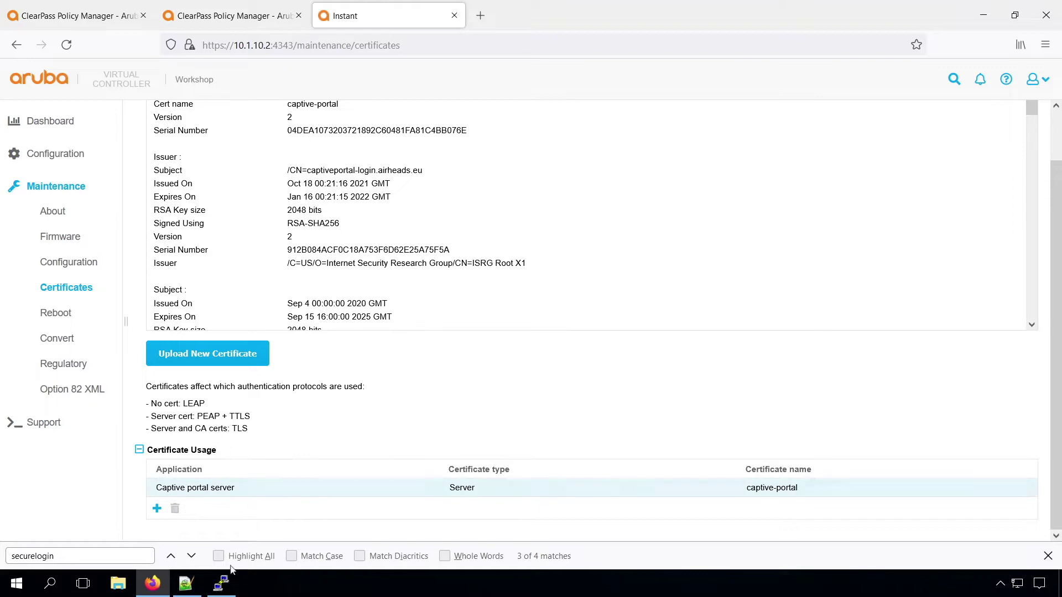
pyautogui.click(222, 585)
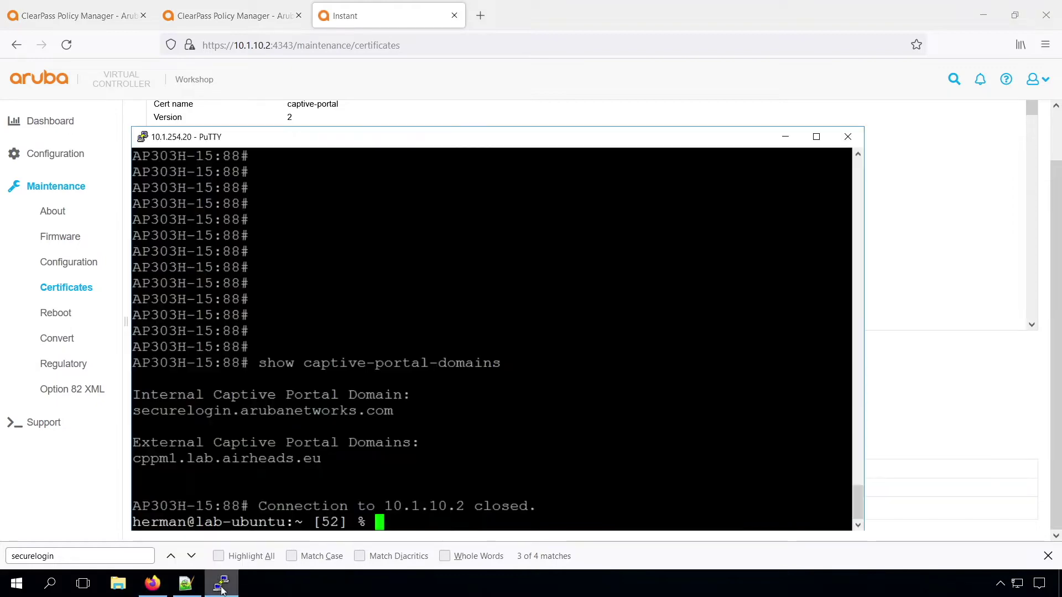
pyautogui.press('Up')
pyautogui.press('Return')
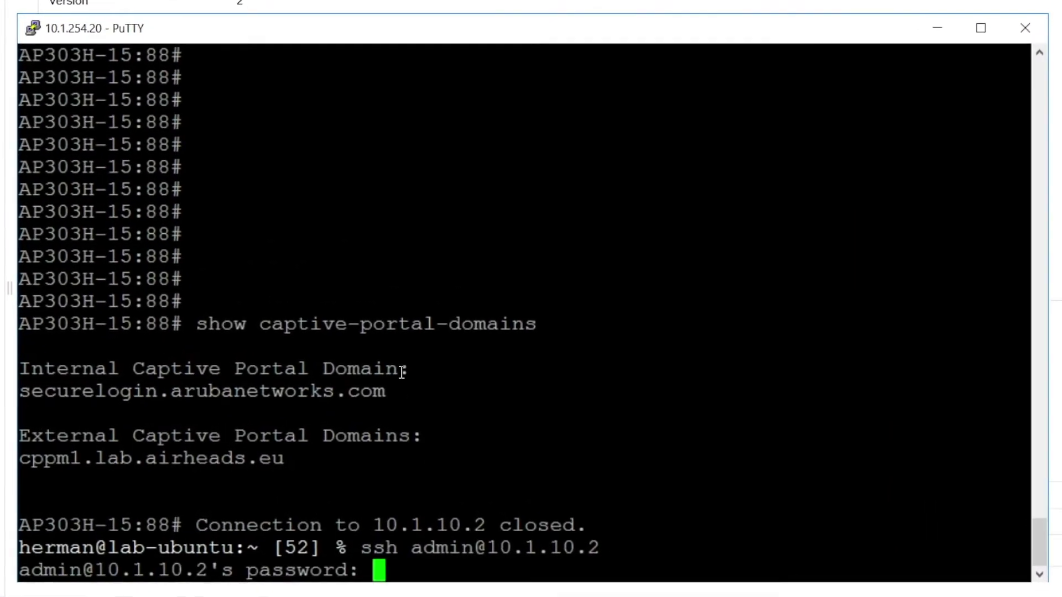
pyautogui.press('Return')
pyautogui.press('Return')
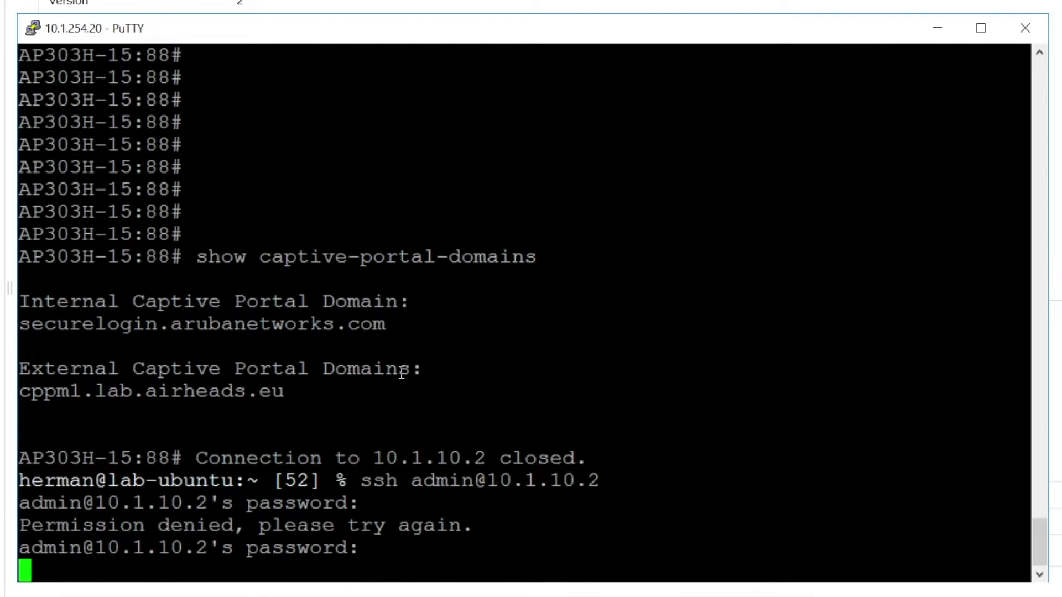
# Step: Run 'show captive-portal-domains' and select the captiveportal-login.airheads.eu domain
pyautogui.write('sho')
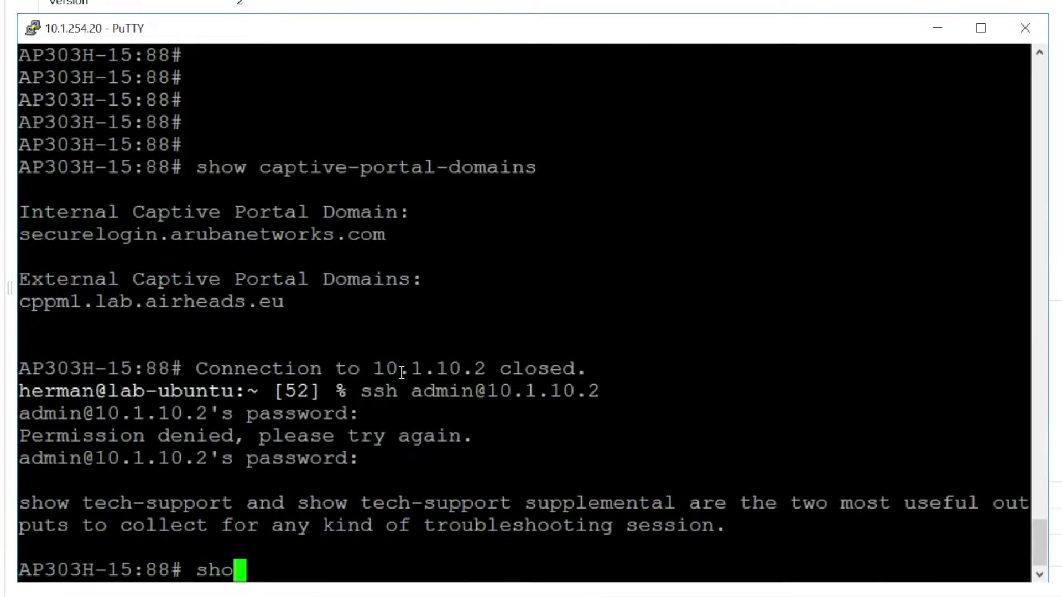
pyautogui.write('w ca')
pyautogui.press('Tab')
pyautogui.write('-')
pyautogui.press('Tab')
pyautogui.press('Return')
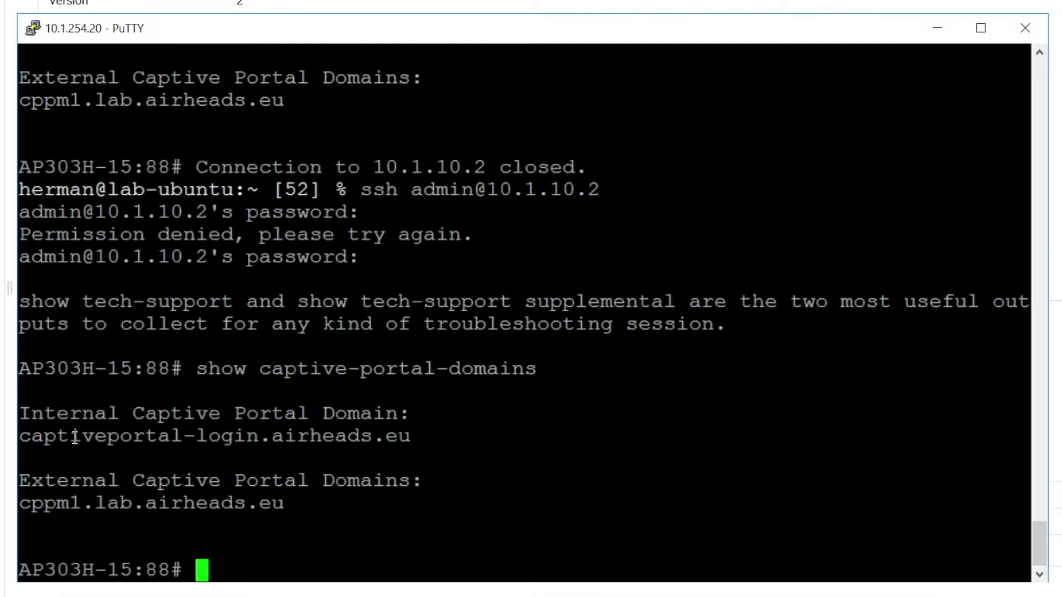
pyautogui.doubleClick(83, 435)
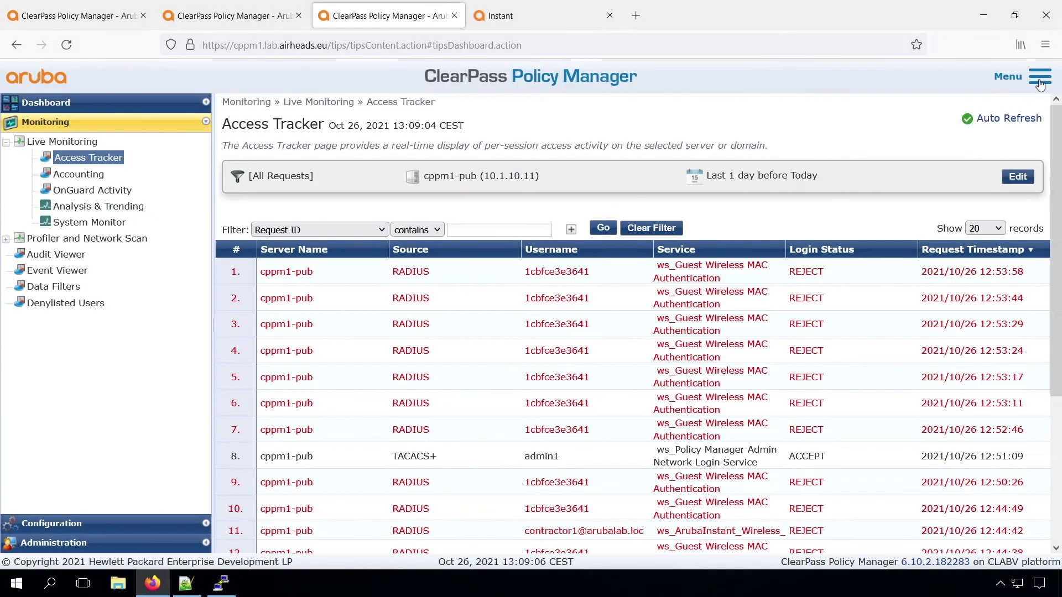
pyautogui.click(1039, 83)
# Step: Check the NAS vendor login settings of the Airheads Guest Access self-registration page
pyautogui.click(965, 125)
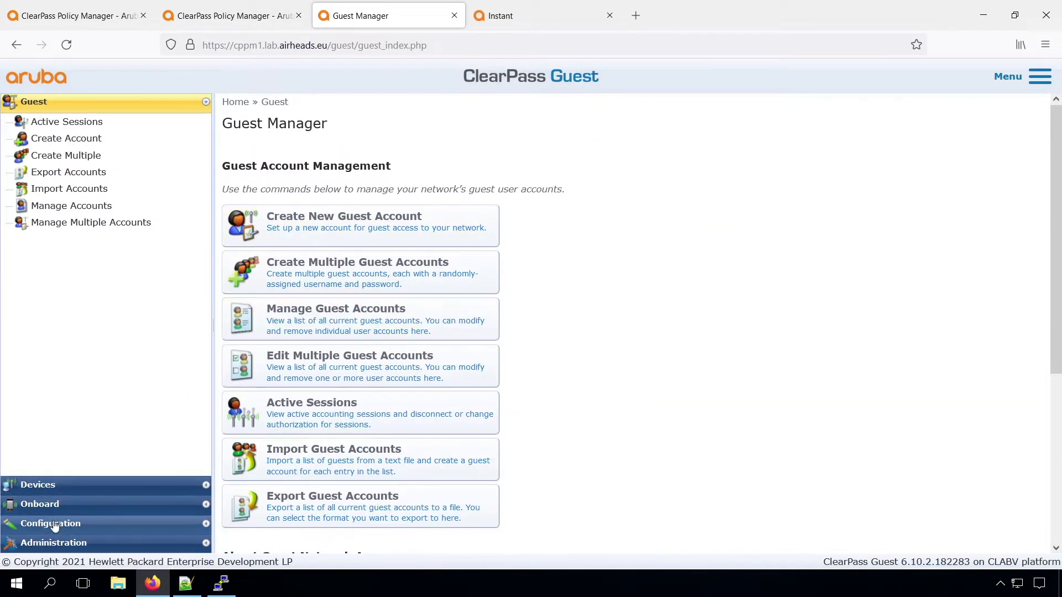
pyautogui.click(54, 525)
pyautogui.click(93, 313)
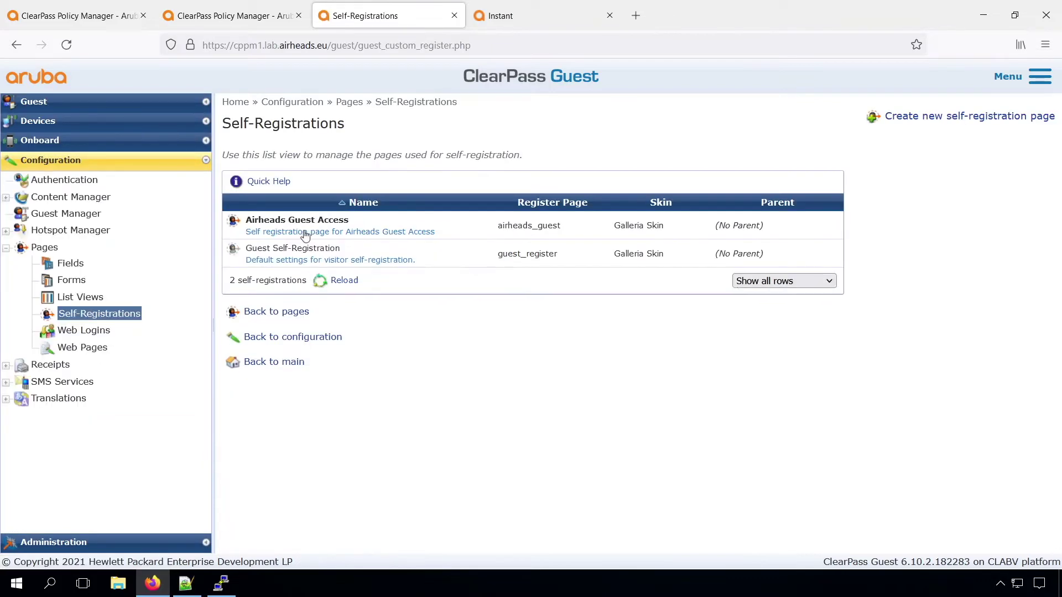
pyautogui.click(327, 233)
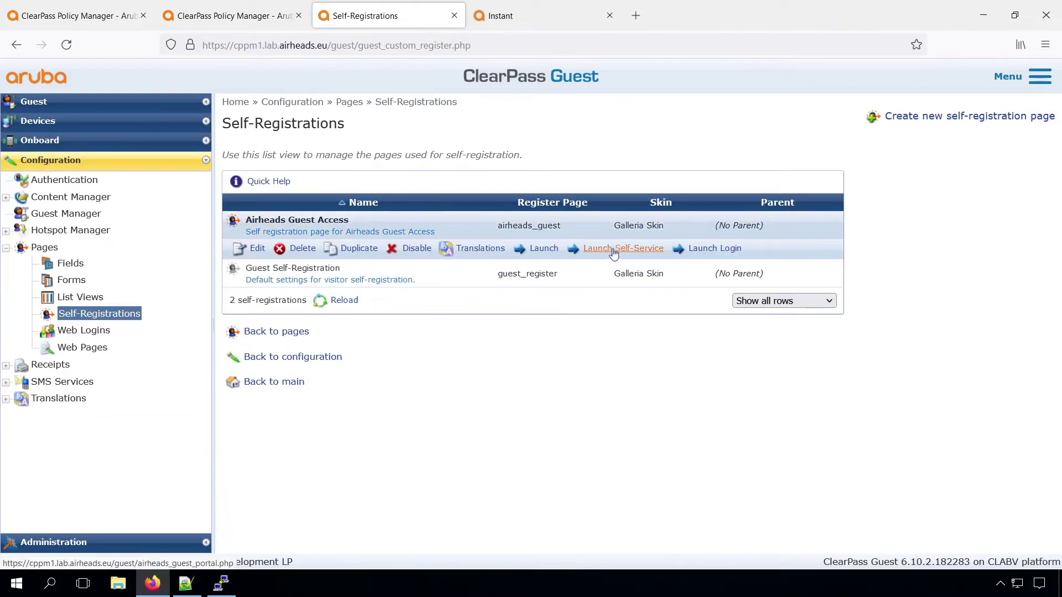
pyautogui.click(256, 249)
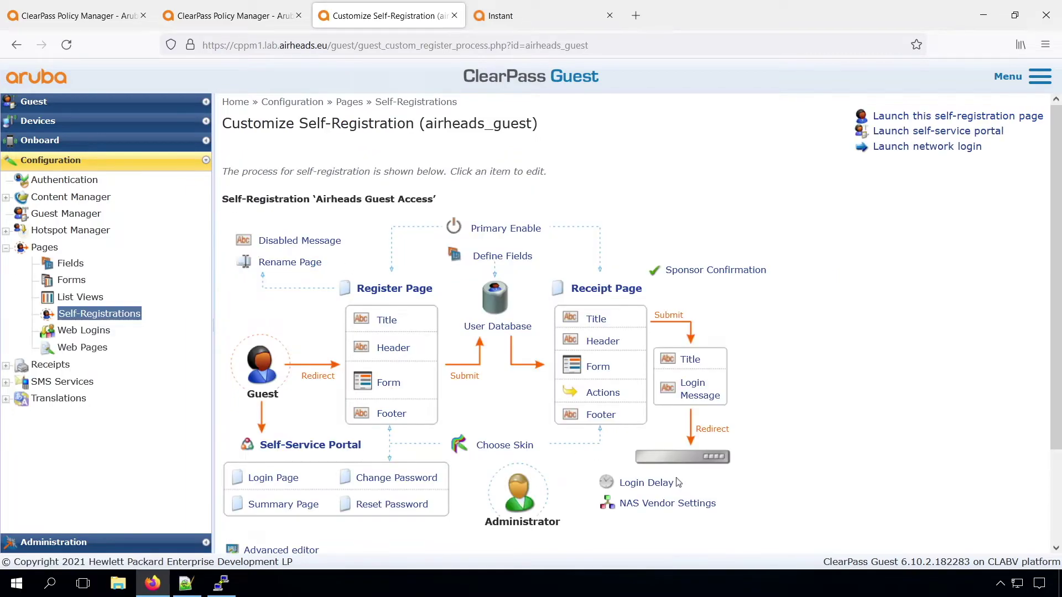
pyautogui.click(669, 504)
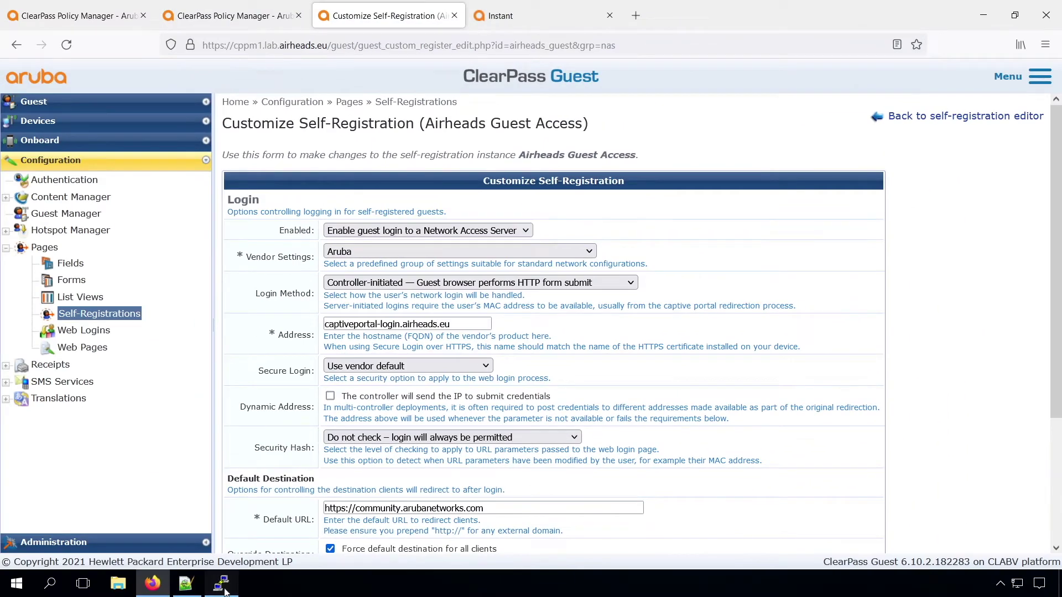
pyautogui.click(224, 585)
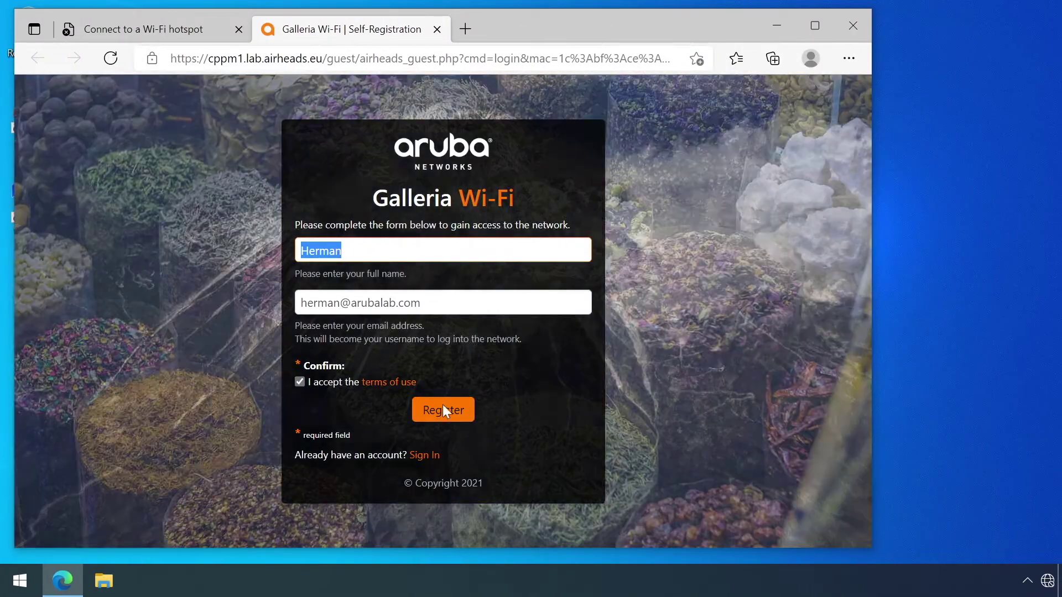
# Step: Submit the Galleria Wi-Fi registration and log in from the receipt page
pyautogui.click(433, 410)
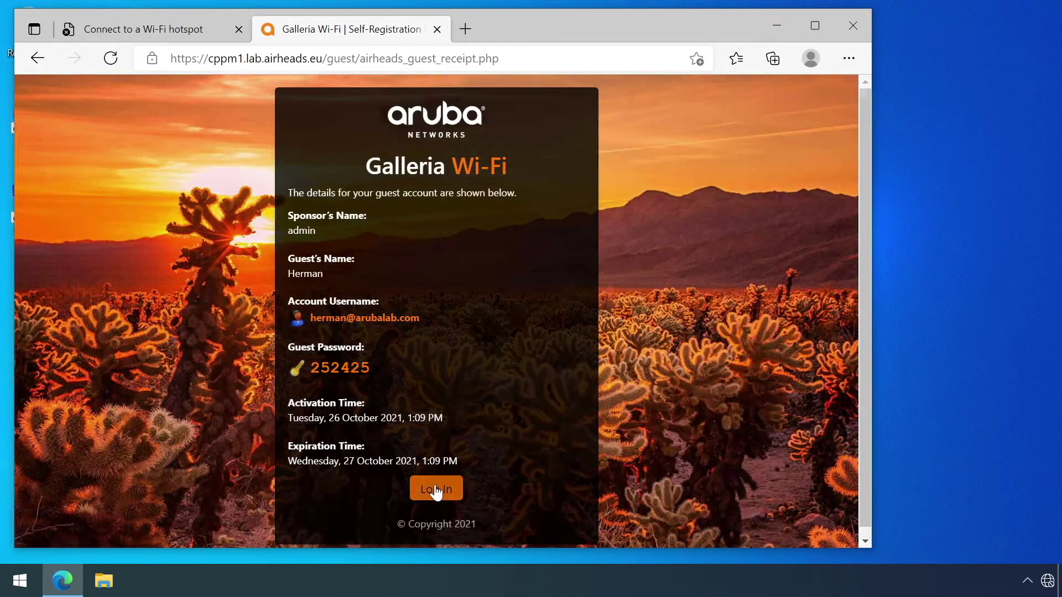
pyautogui.click(437, 489)
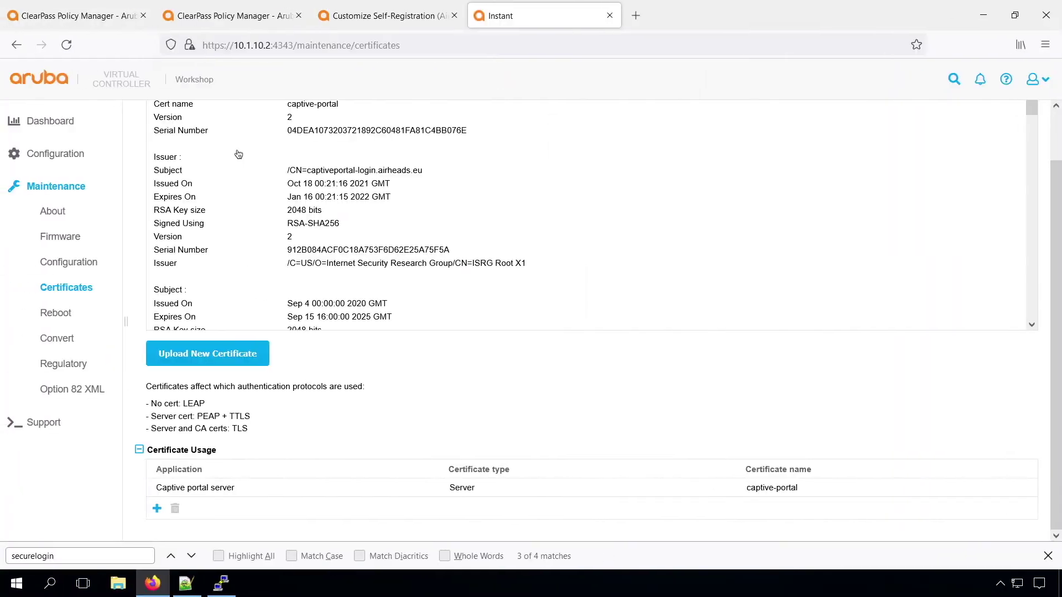
# Step: Review rejected guest MAC authentications in Access Tracker, then go to Configuration > Services
pyautogui.click(217, 20)
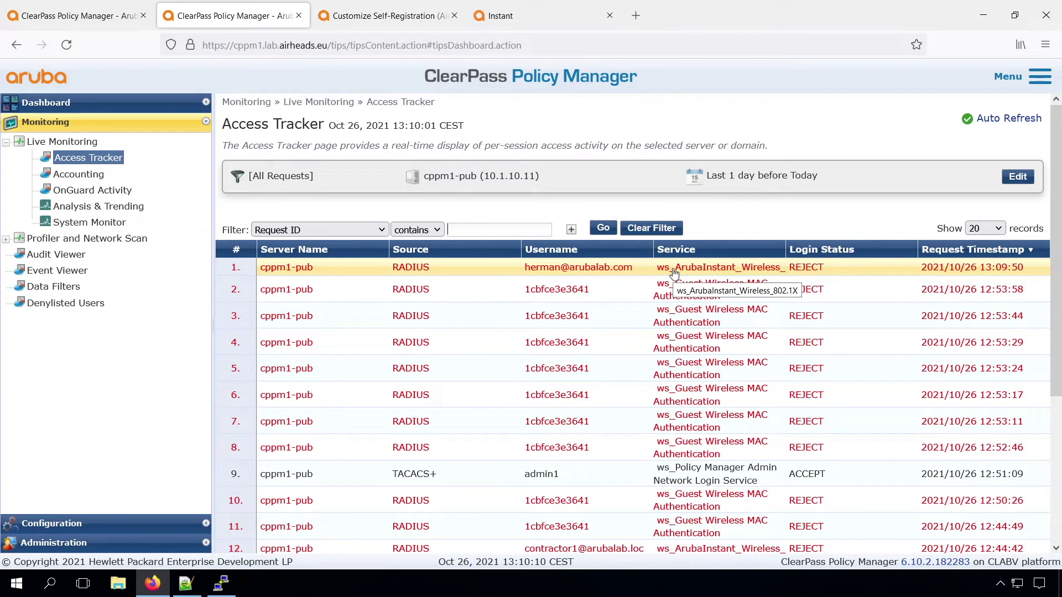
pyautogui.click(91, 19)
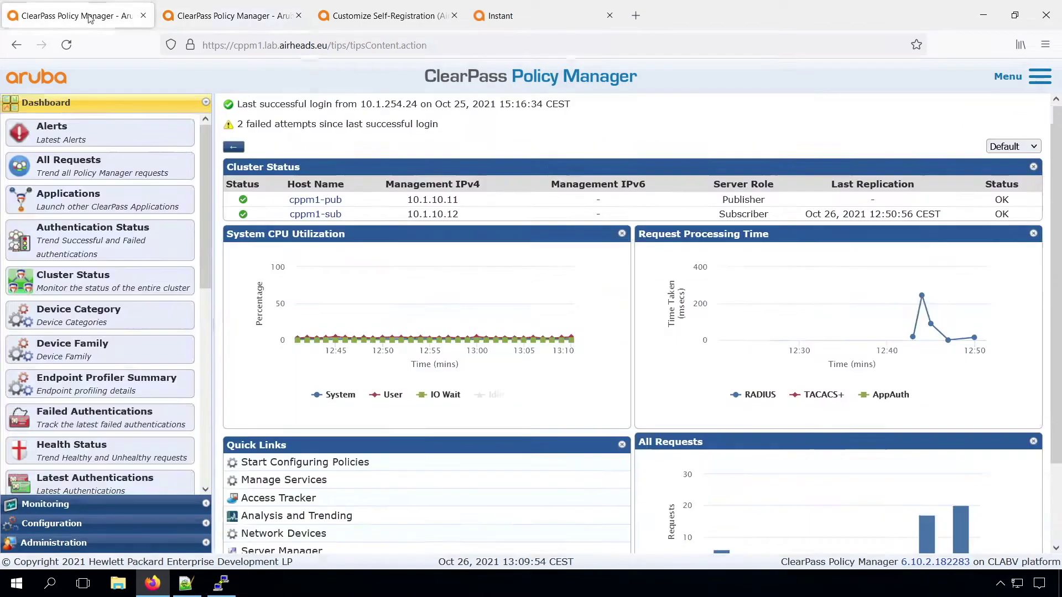
pyautogui.click(51, 523)
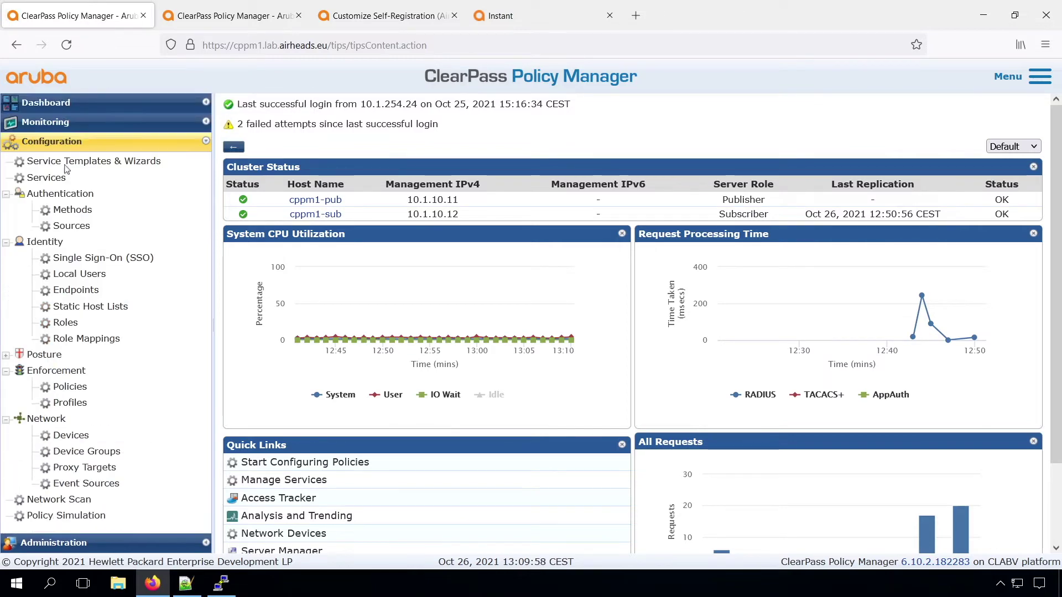
pyautogui.click(47, 177)
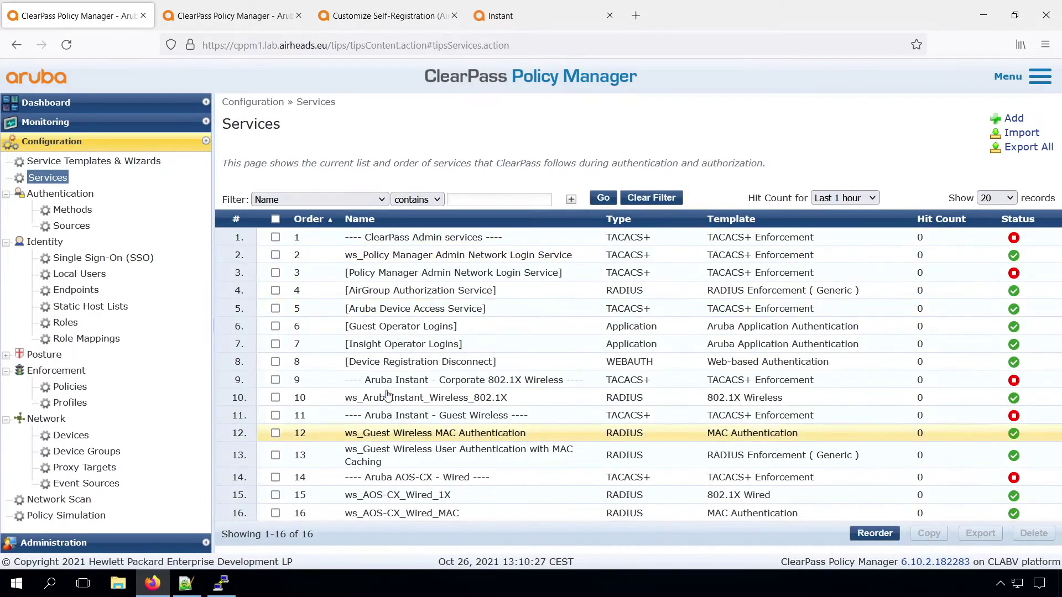
# Step: Add rule Radius:Aruba Aruba-Essid-Name CONTAINS Corp to ws_ArubaInstant_Wireless_802.1X and save
pyautogui.click(439, 398)
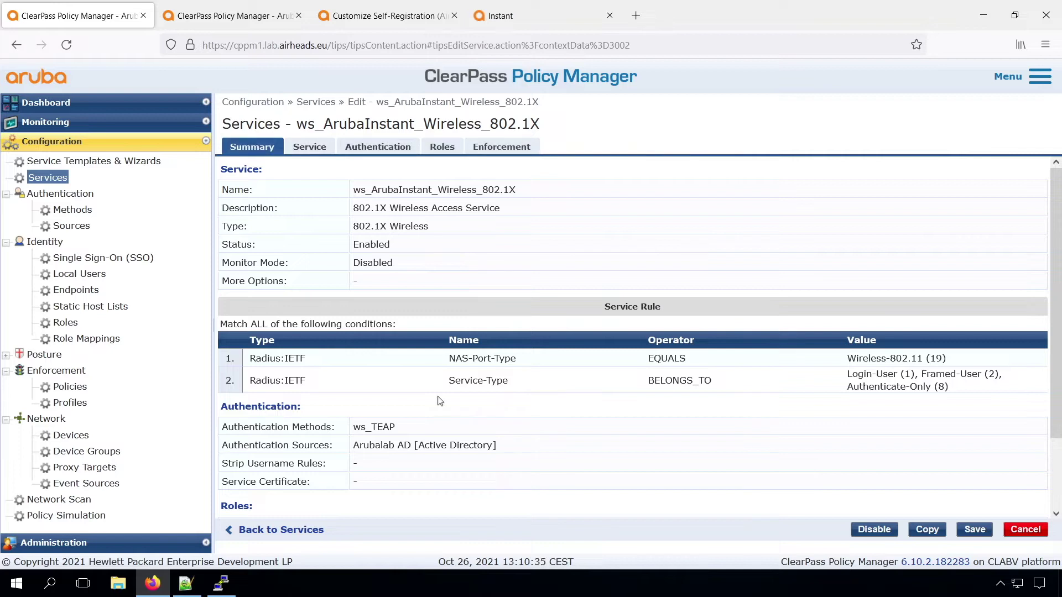
pyautogui.click(311, 148)
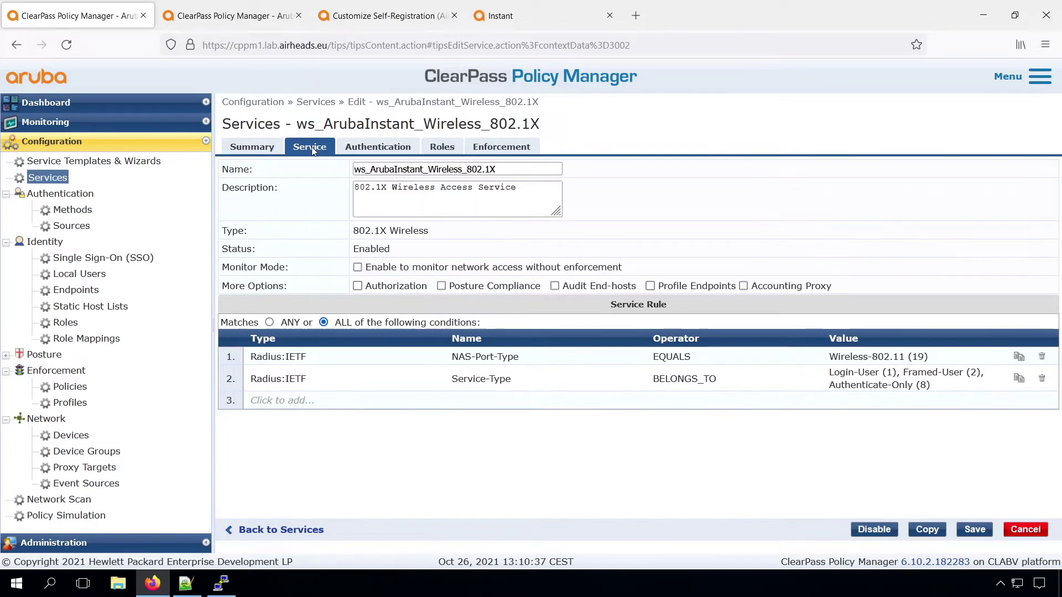
pyautogui.click(284, 402)
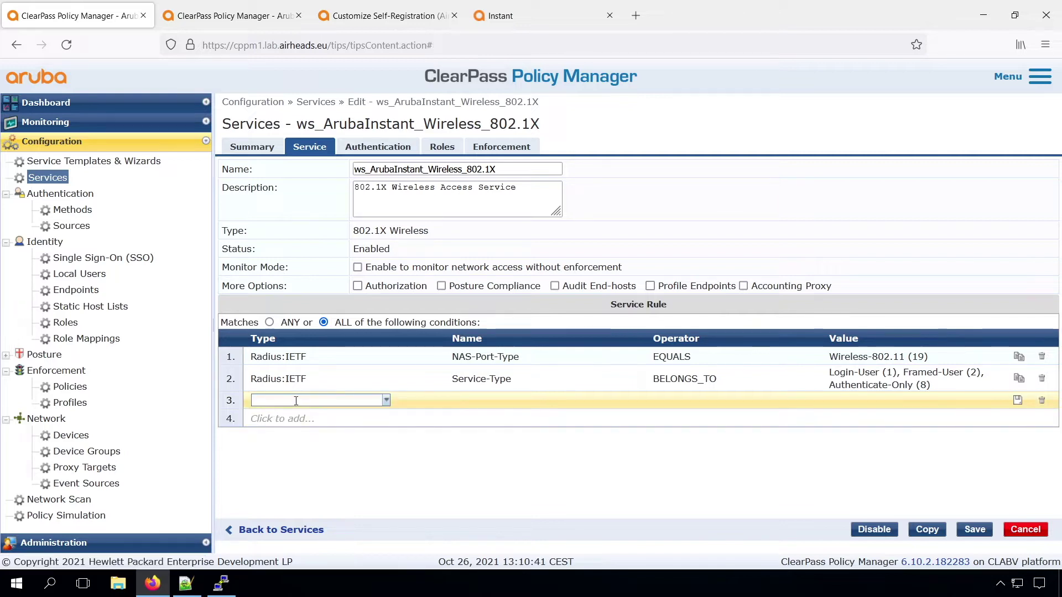
pyautogui.write('aruba')
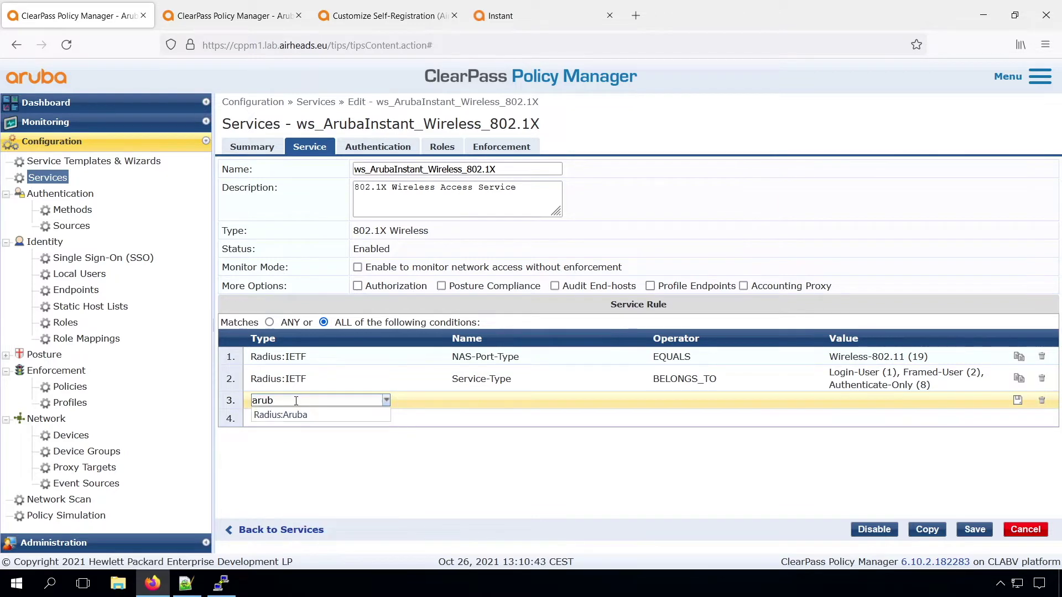
pyautogui.click(288, 416)
pyautogui.write('ess')
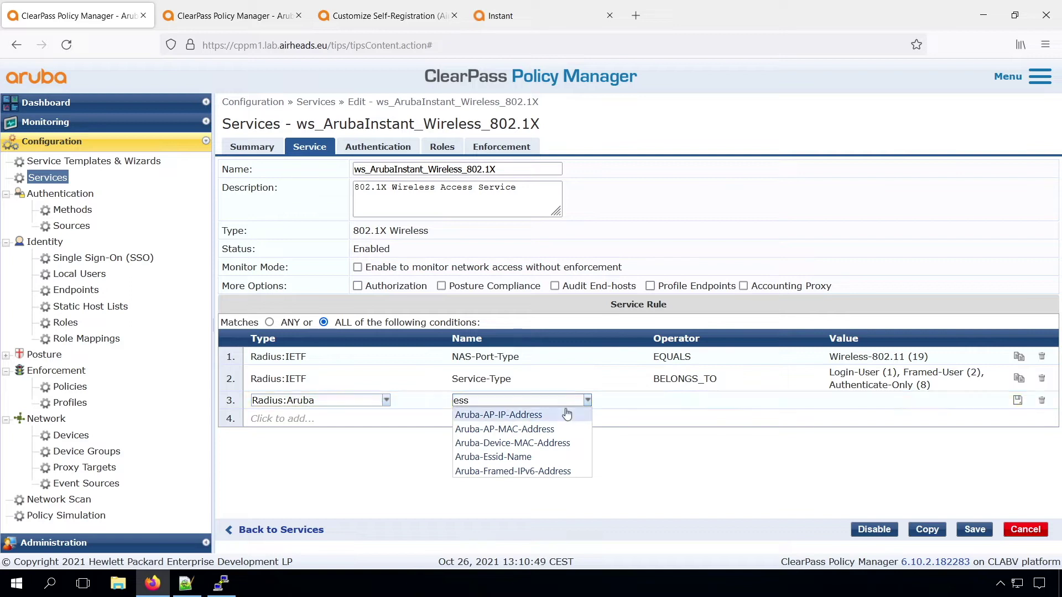
pyautogui.click(493, 456)
pyautogui.write('cont')
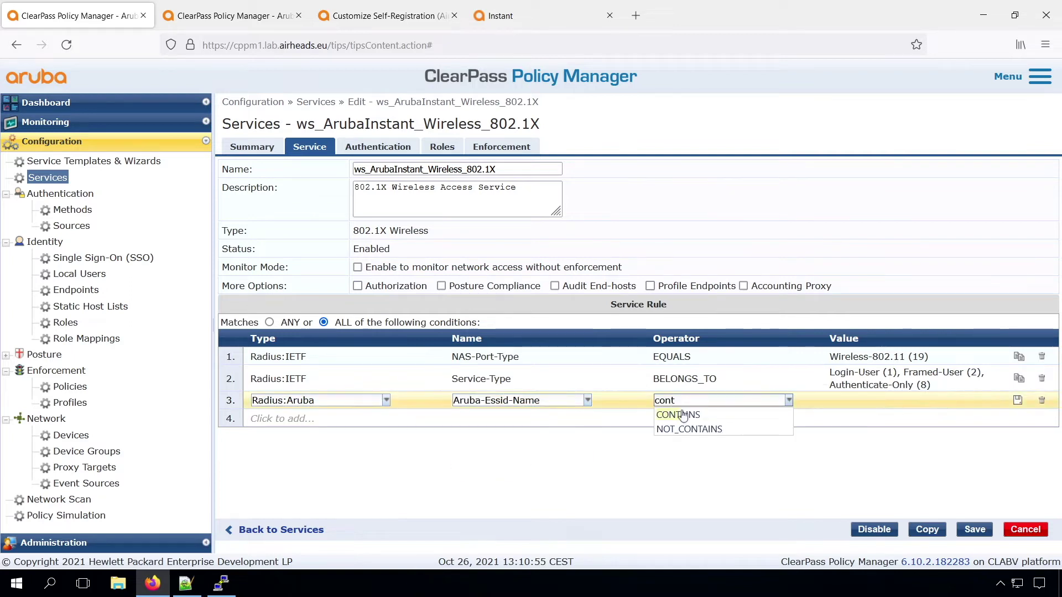
pyautogui.press('Tab')
pyautogui.write('C')
pyautogui.write('y')
pyautogui.press('Return')
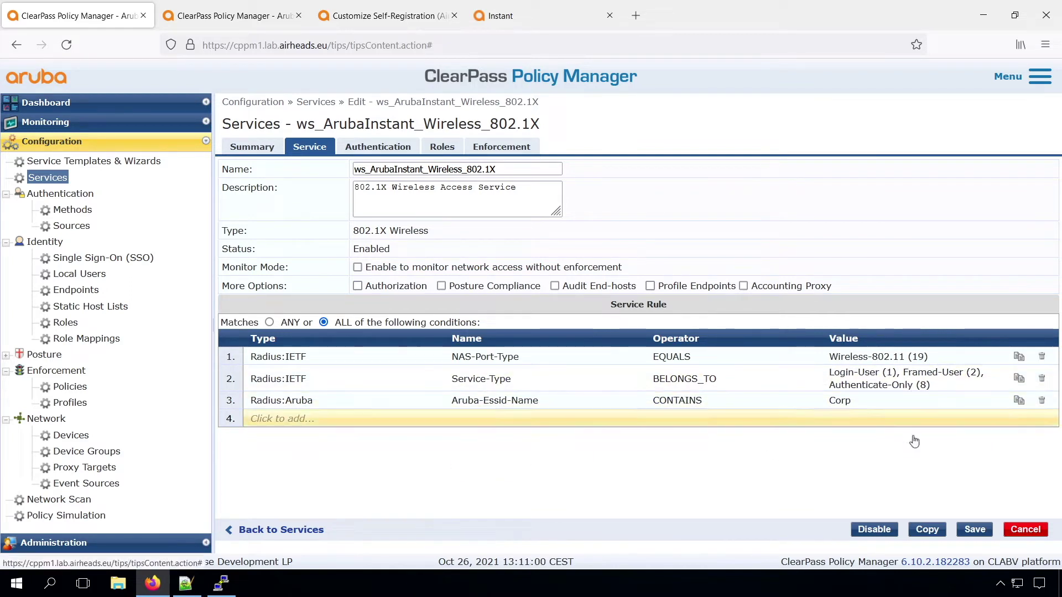
pyautogui.click(973, 530)
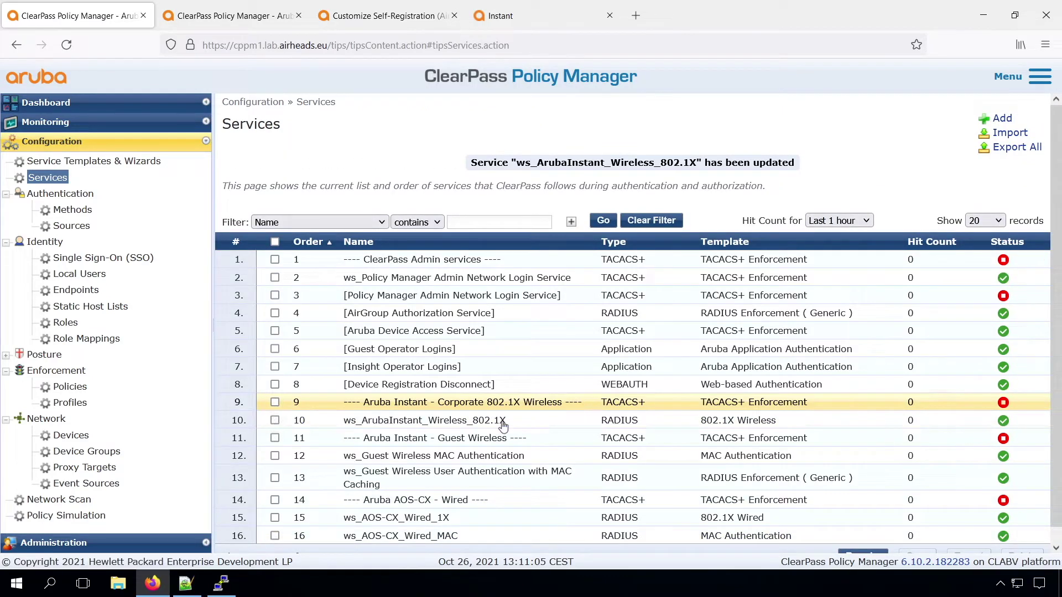
# Step: Resubmit the Galleria Wi-Fi registration form so the guest logs in and reaches Airheads Community
pyautogui.click(455, 474)
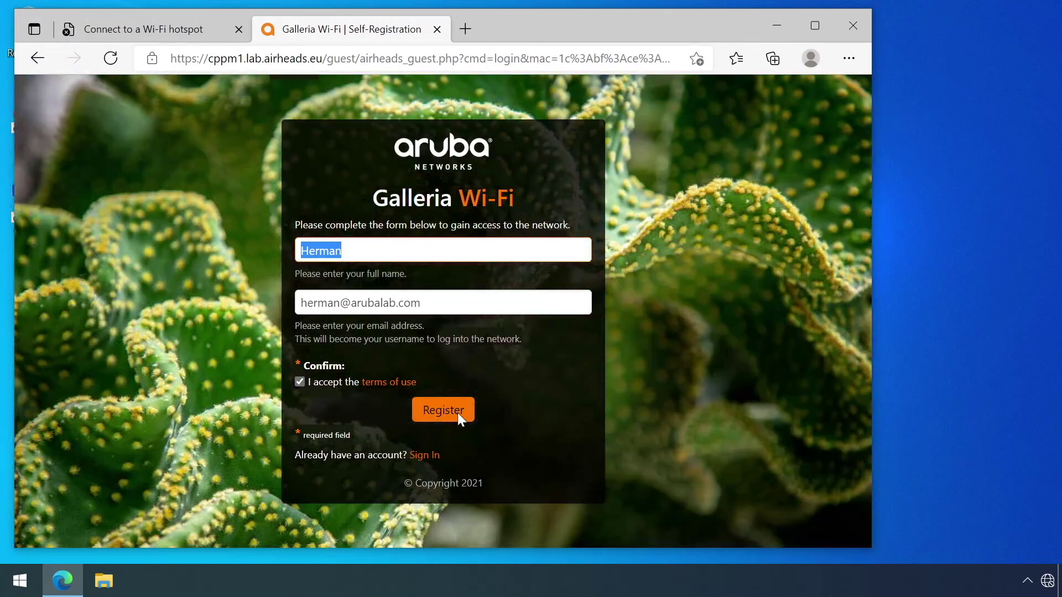
pyautogui.click(456, 410)
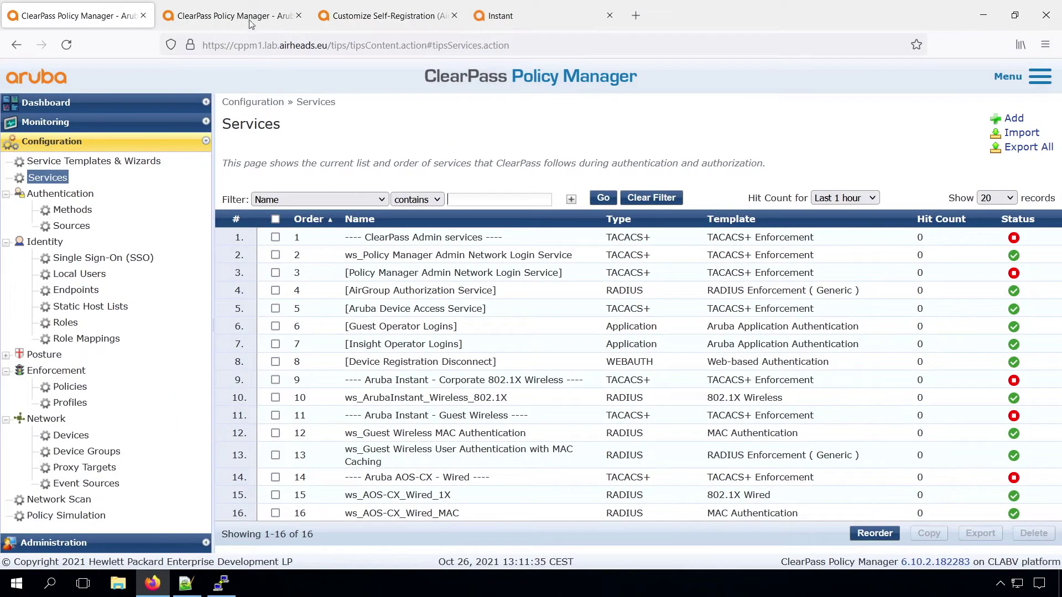
# Step: Review the accepted MAC-caching request's RADIUS response attributes in Access Tracker, confirming role guest
pyautogui.click(250, 24)
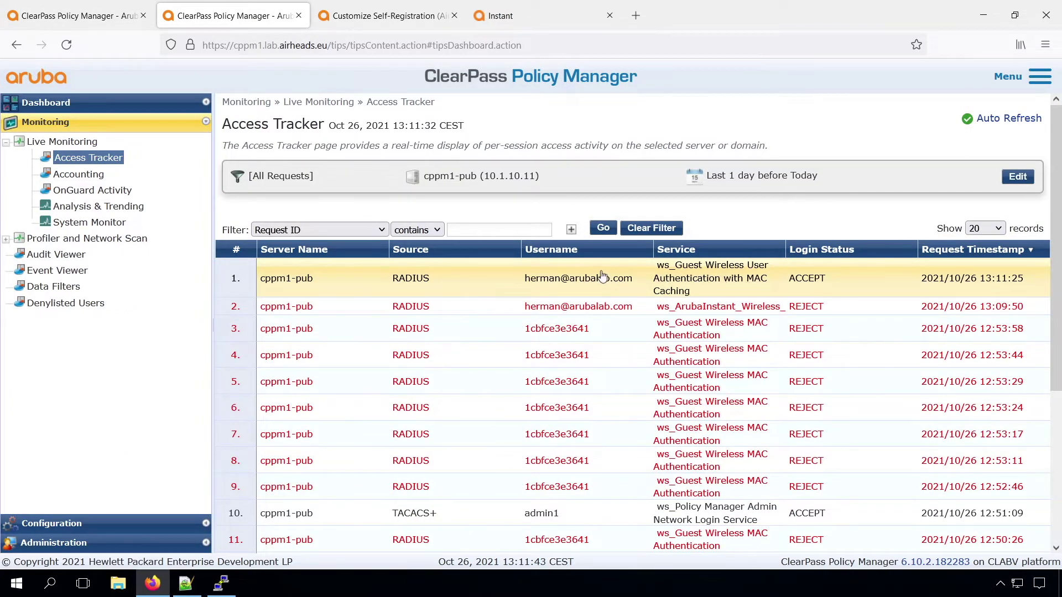
pyautogui.click(421, 279)
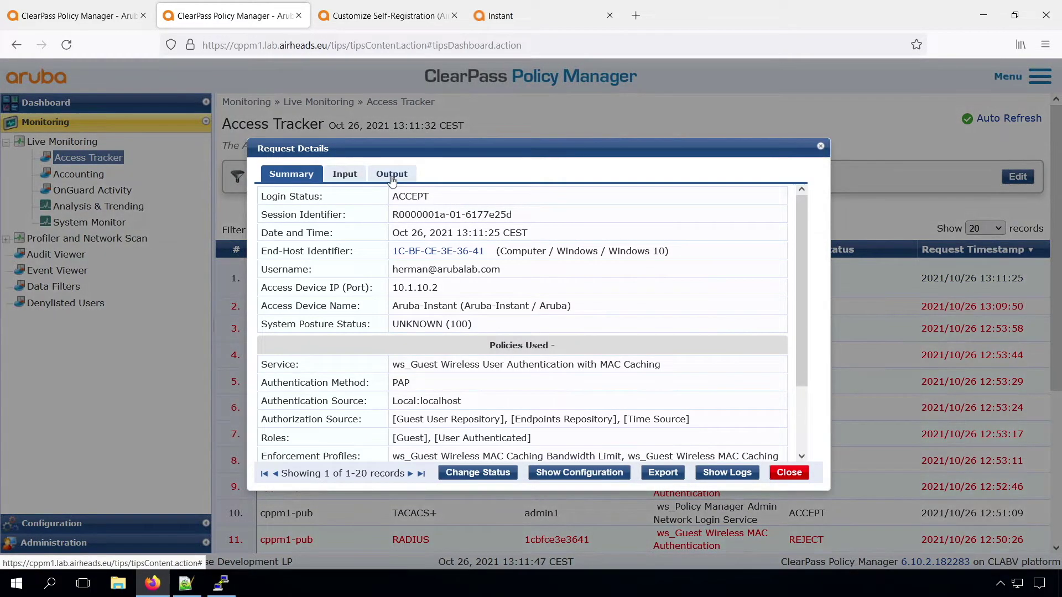
pyautogui.click(391, 174)
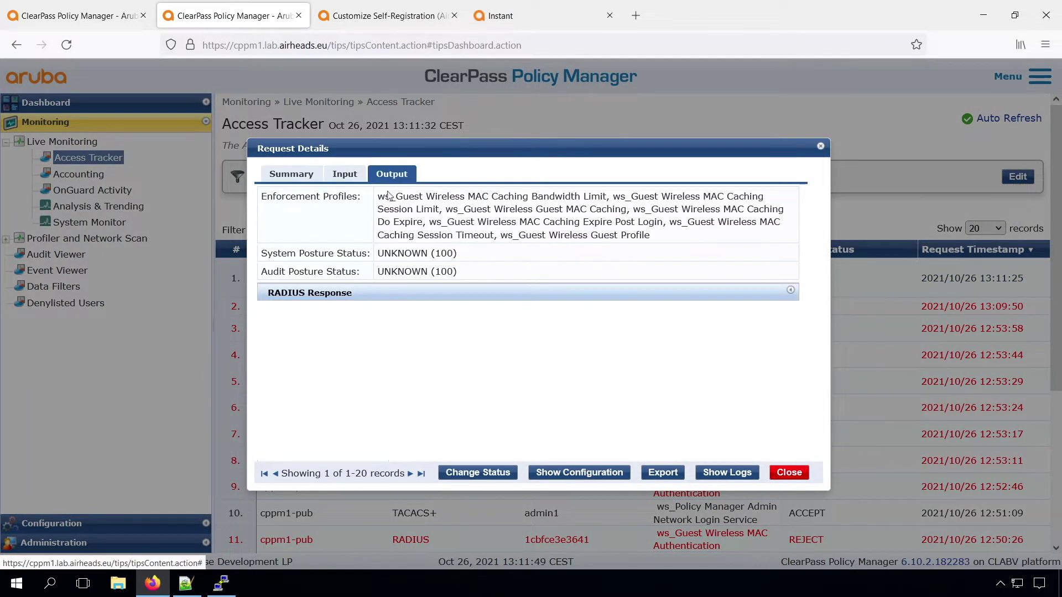
pyautogui.click(355, 294)
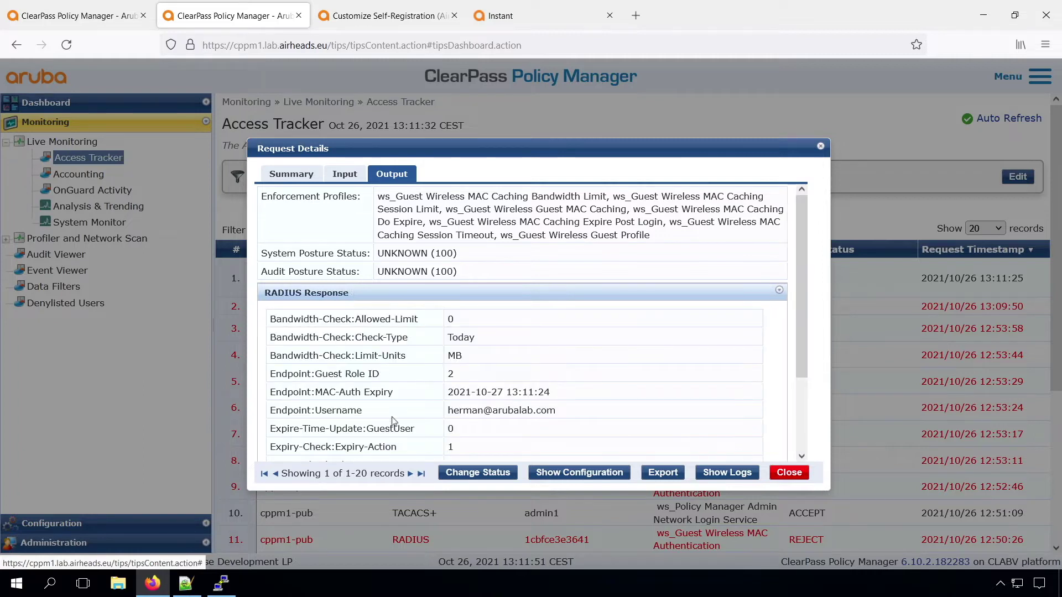
pyautogui.scroll(-2, 394, 421)
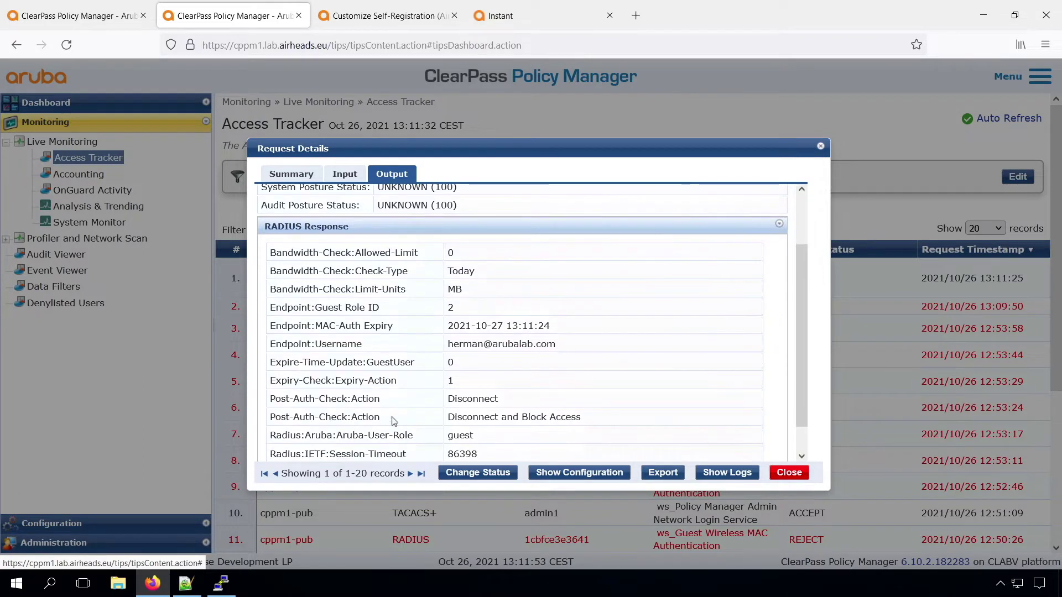
pyautogui.scroll(-1, 394, 421)
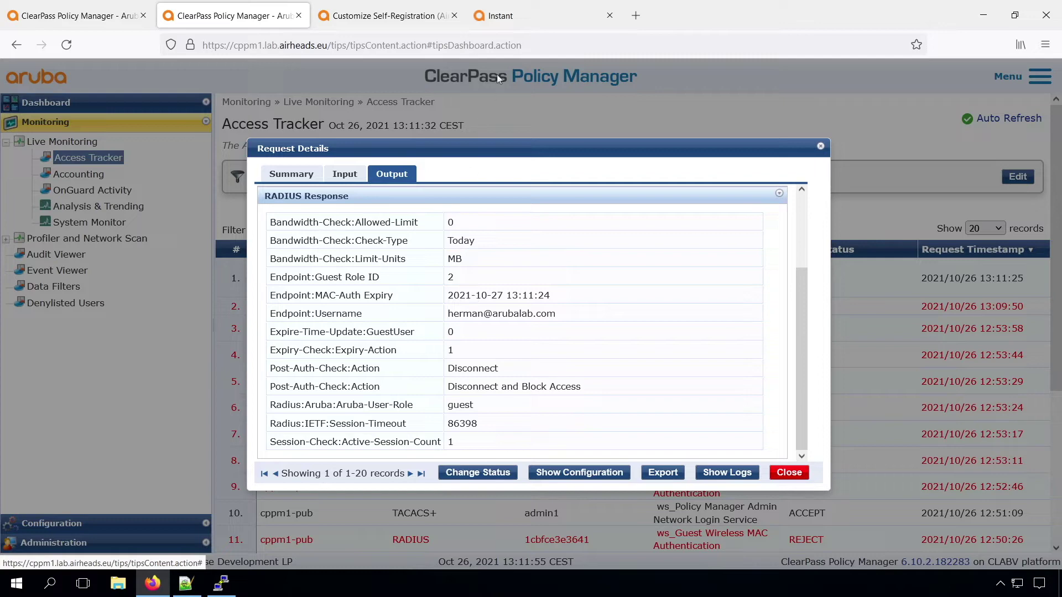
pyautogui.click(536, 15)
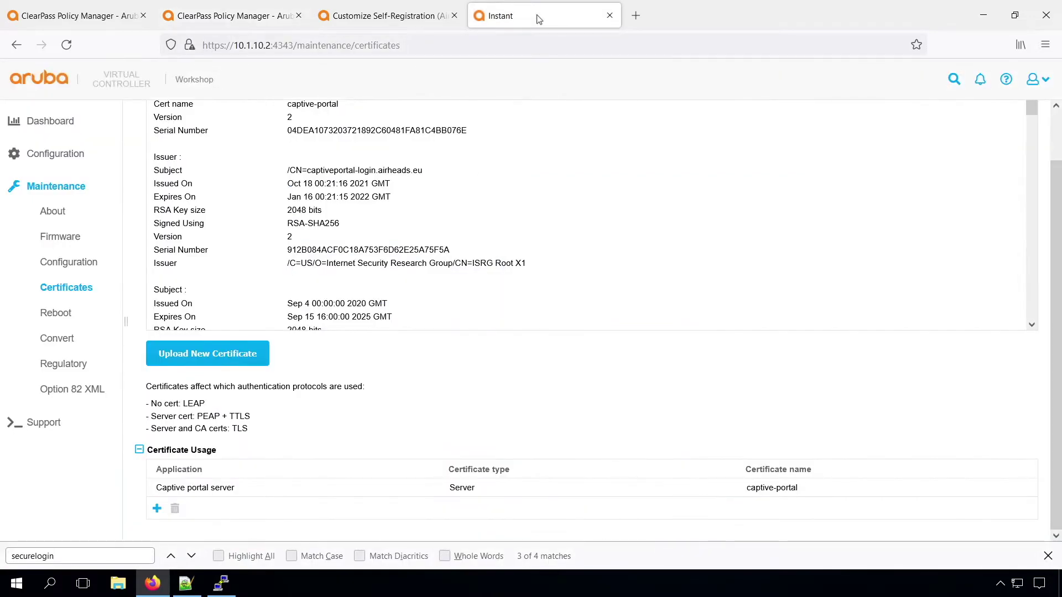
# Step: Check the guest client shows role Airheads-Guest, then bring up the Security roles list
pyautogui.click(55, 221)
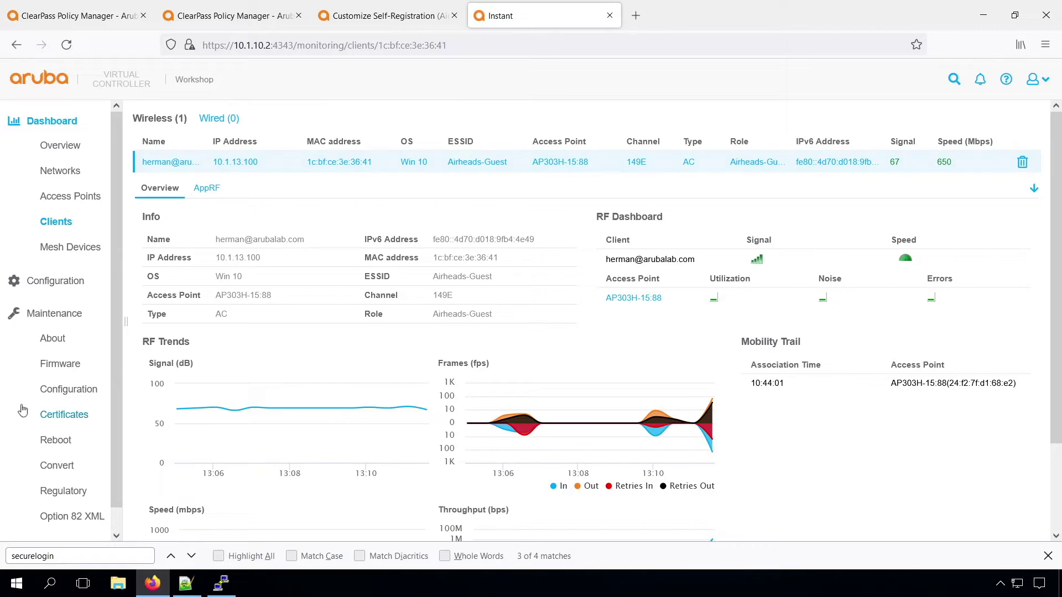
pyautogui.click(186, 582)
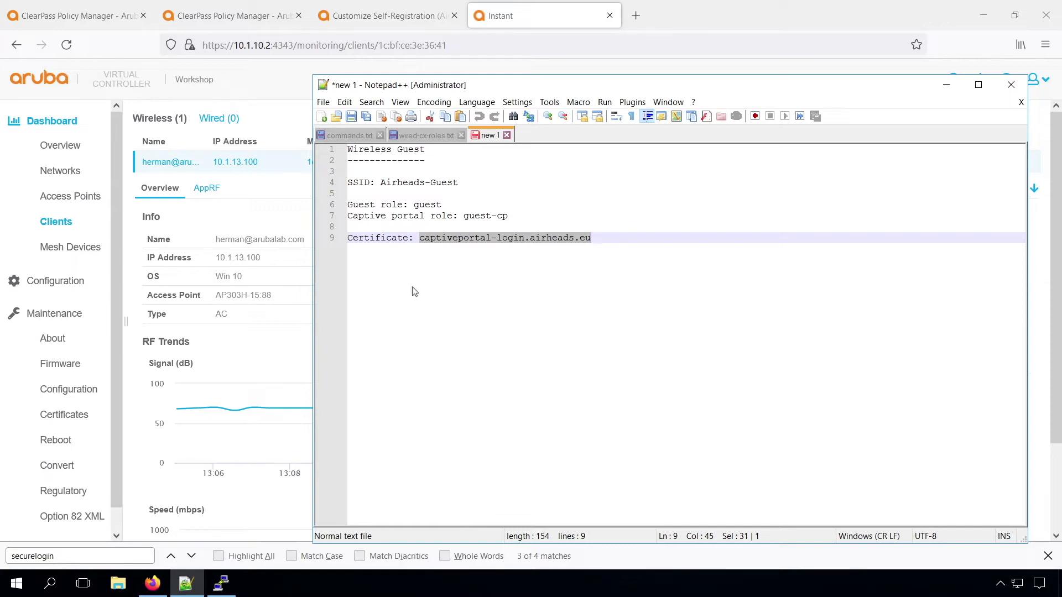
pyautogui.click(61, 283)
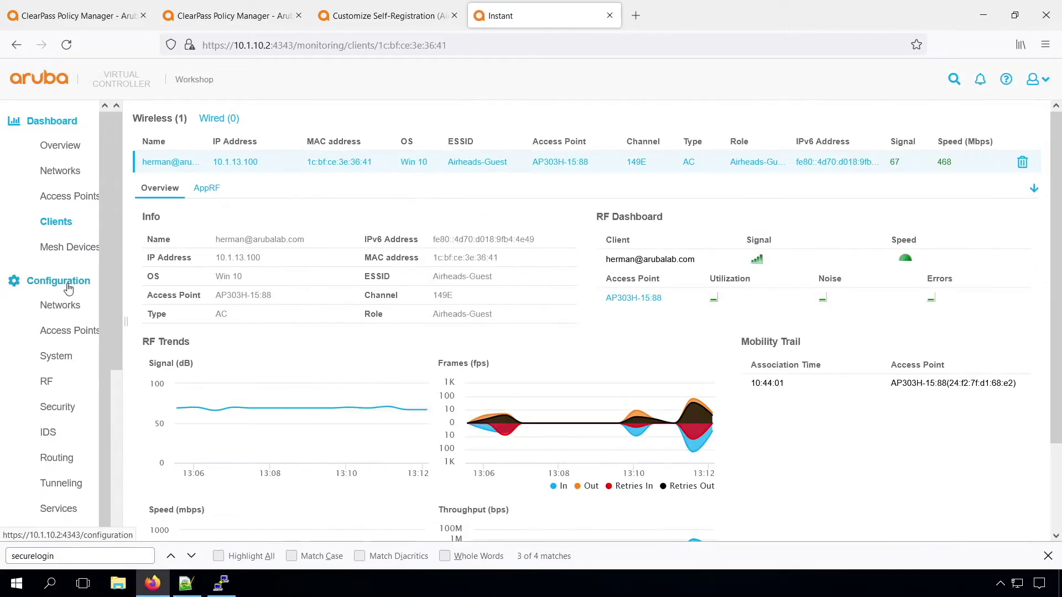
pyautogui.click(57, 407)
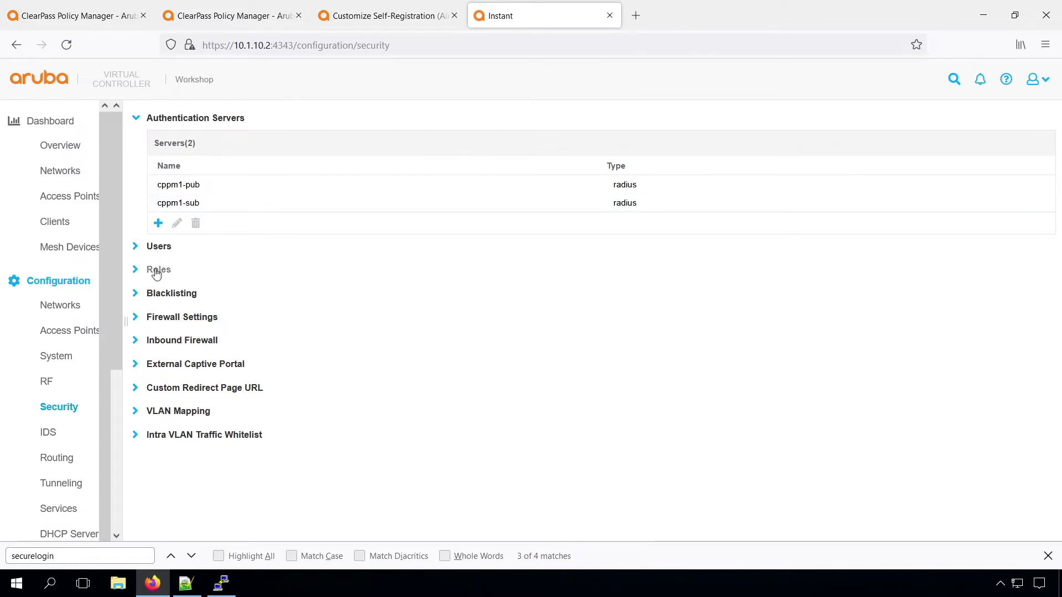
pyautogui.click(157, 270)
# Step: Add a security role named guest and start adding a second role
pyautogui.scroll(-1, 218, 343)
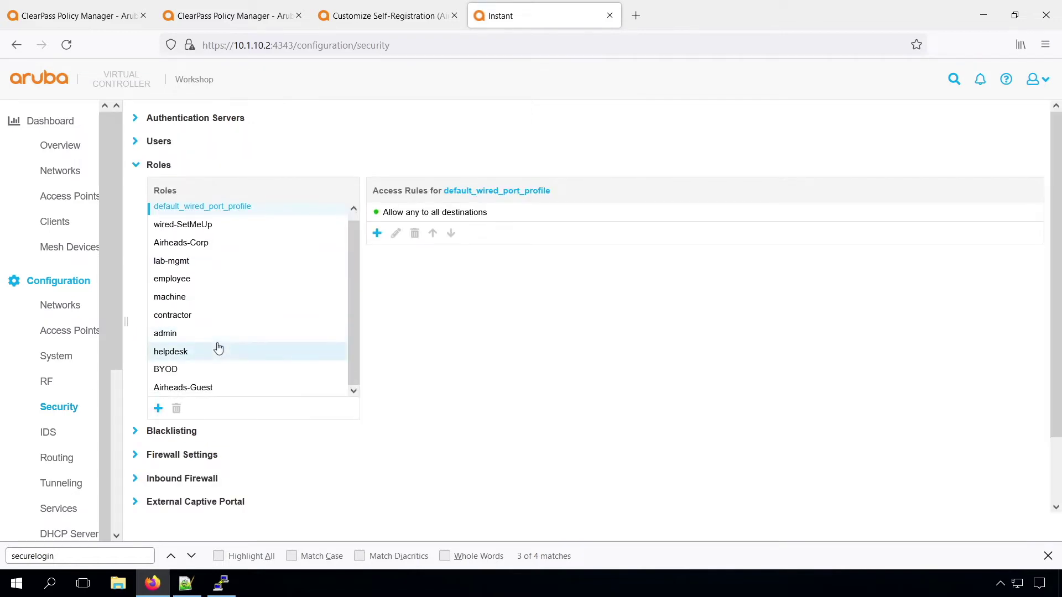
pyautogui.click(158, 409)
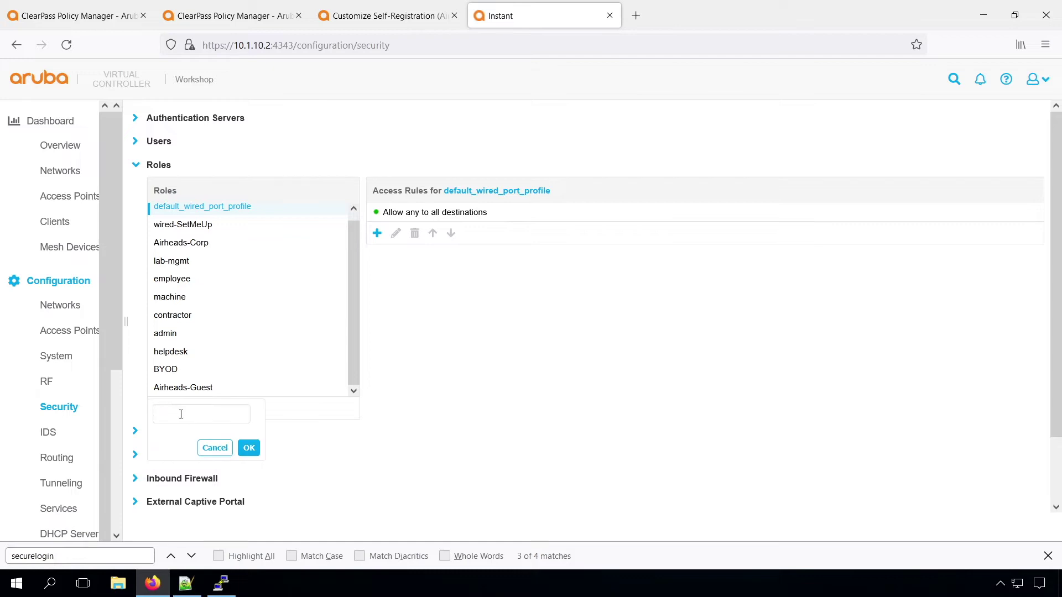
pyautogui.write('guest')
pyautogui.click(249, 449)
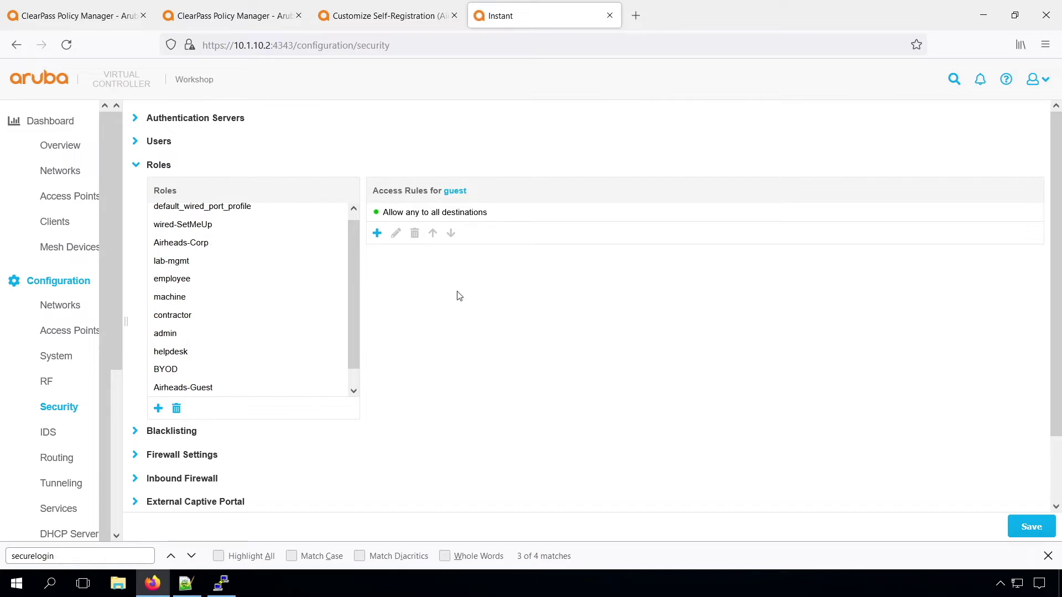
pyautogui.click(158, 408)
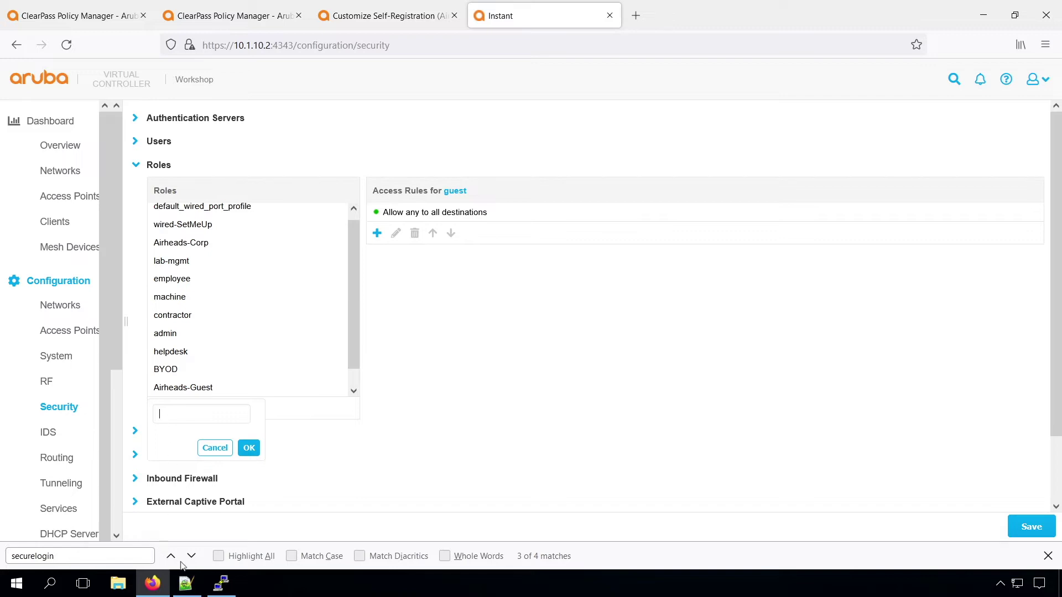
pyautogui.click(184, 584)
# Step: Create role guest-cp with an External captive portal rule using cppm-guest-registration, then save
pyautogui.click(183, 584)
pyautogui.click(249, 448)
pyautogui.click(377, 233)
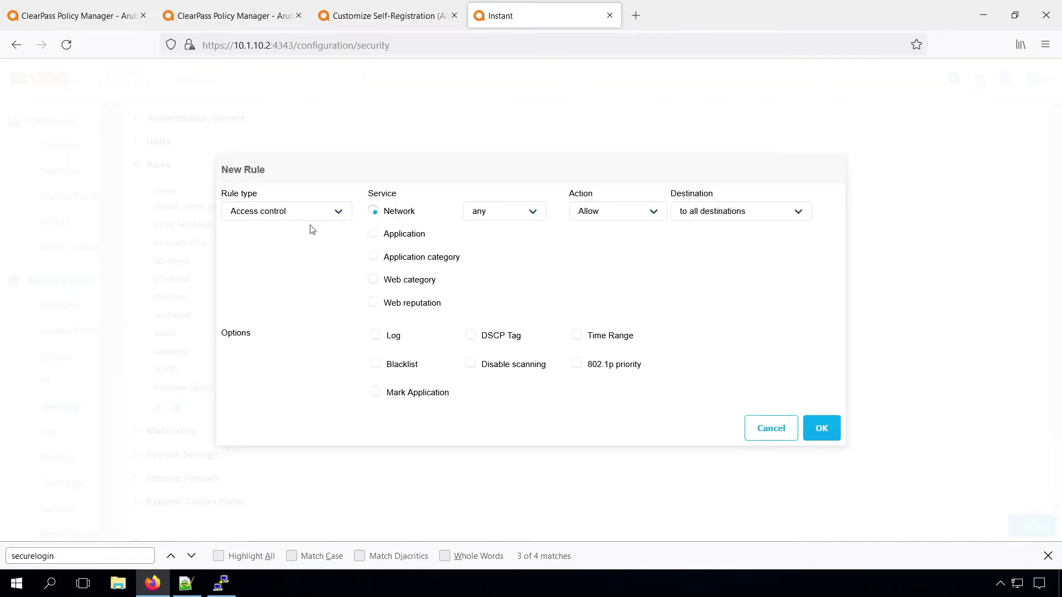
pyautogui.click(293, 213)
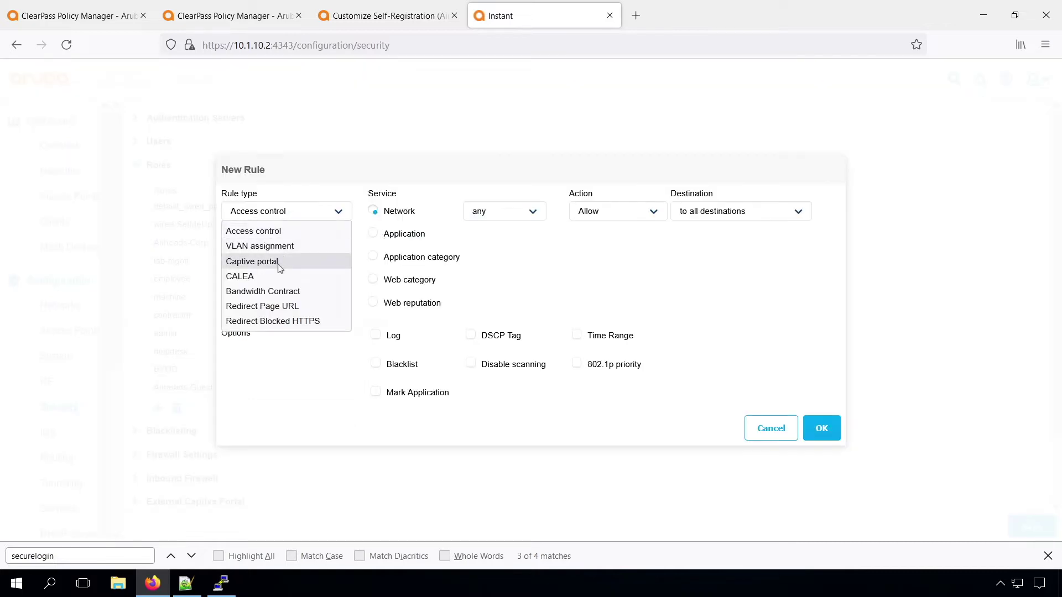
pyautogui.click(279, 263)
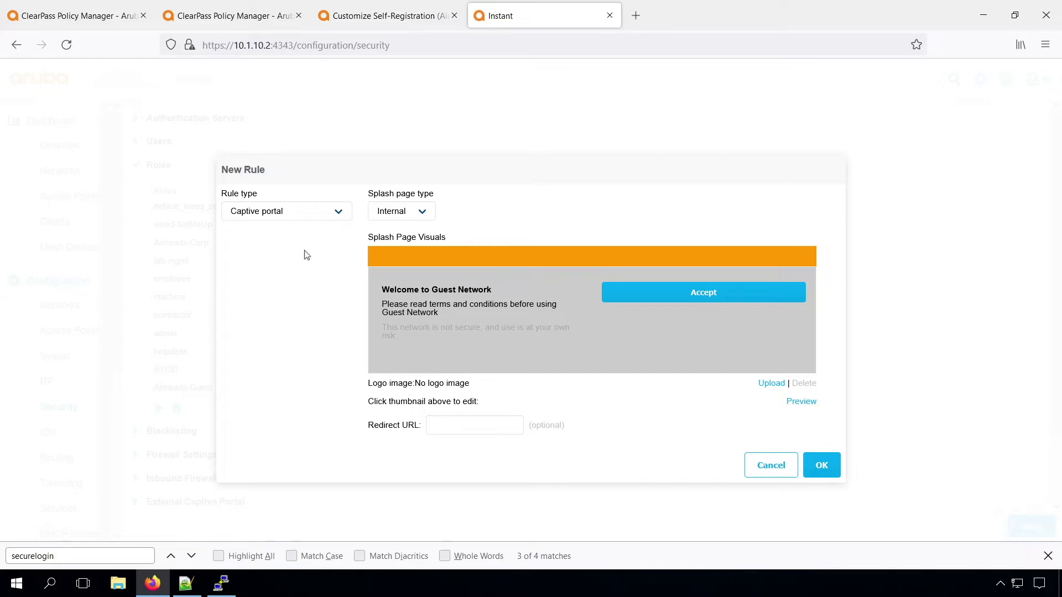
pyautogui.click(402, 213)
pyautogui.click(398, 246)
pyautogui.click(536, 212)
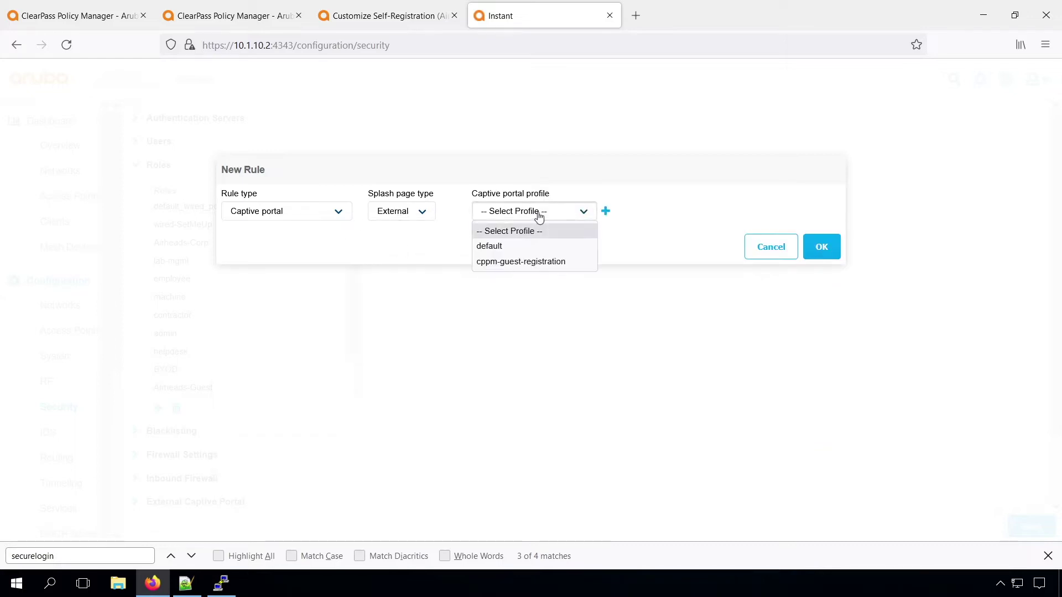
pyautogui.click(530, 263)
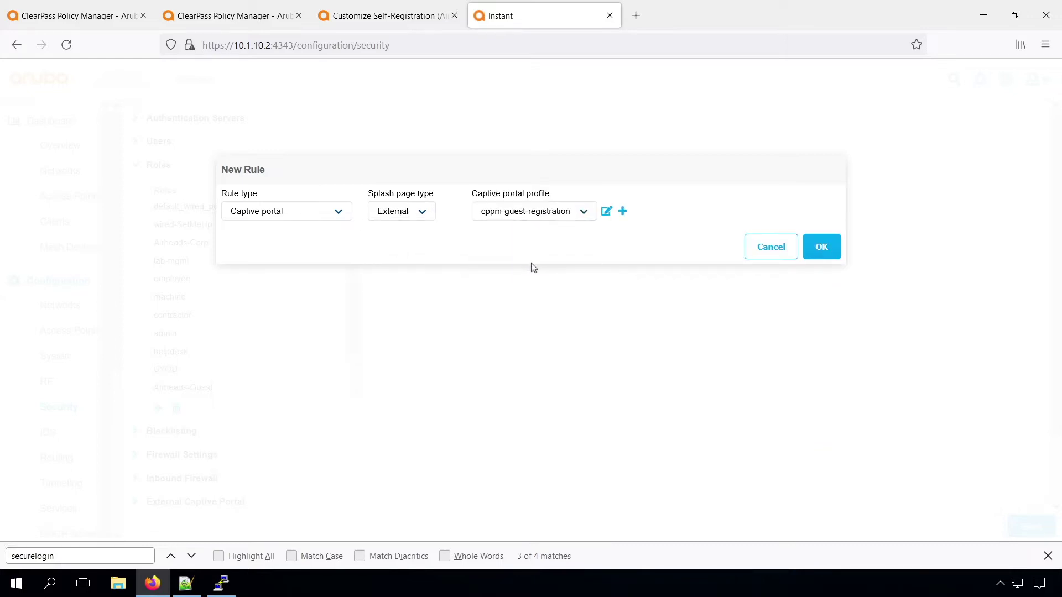
pyautogui.click(824, 249)
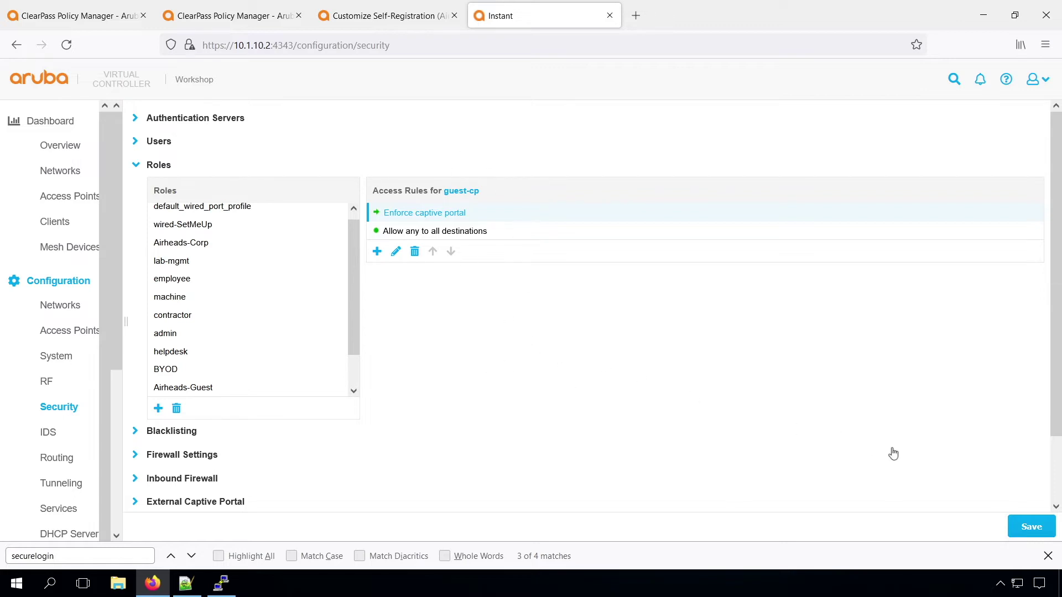
pyautogui.click(1030, 528)
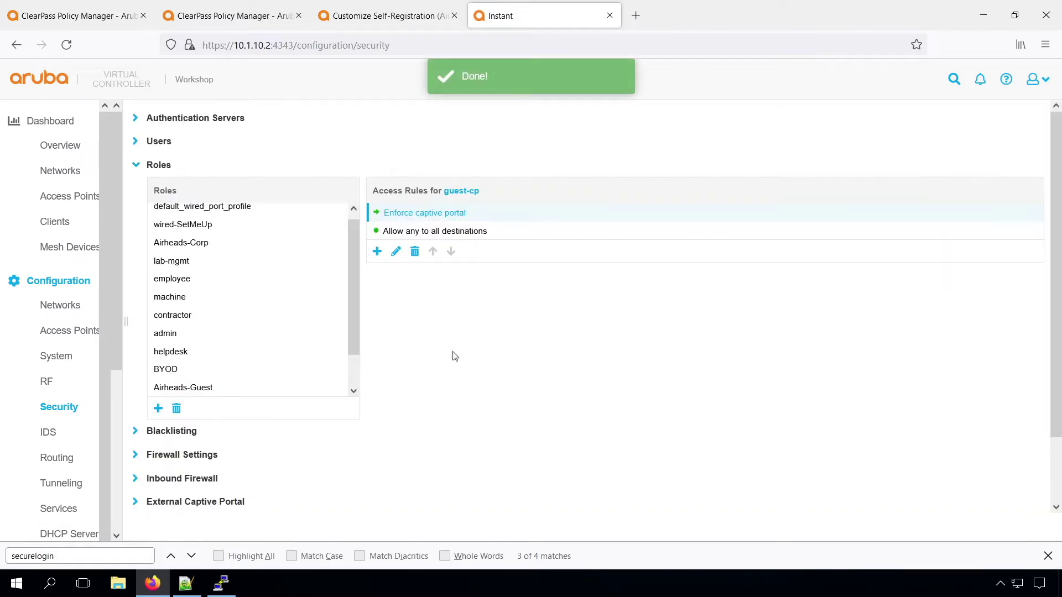
# Step: Disconnect the guest client from the Instant Dashboard Clients page
pyautogui.click(50, 120)
pyautogui.click(56, 221)
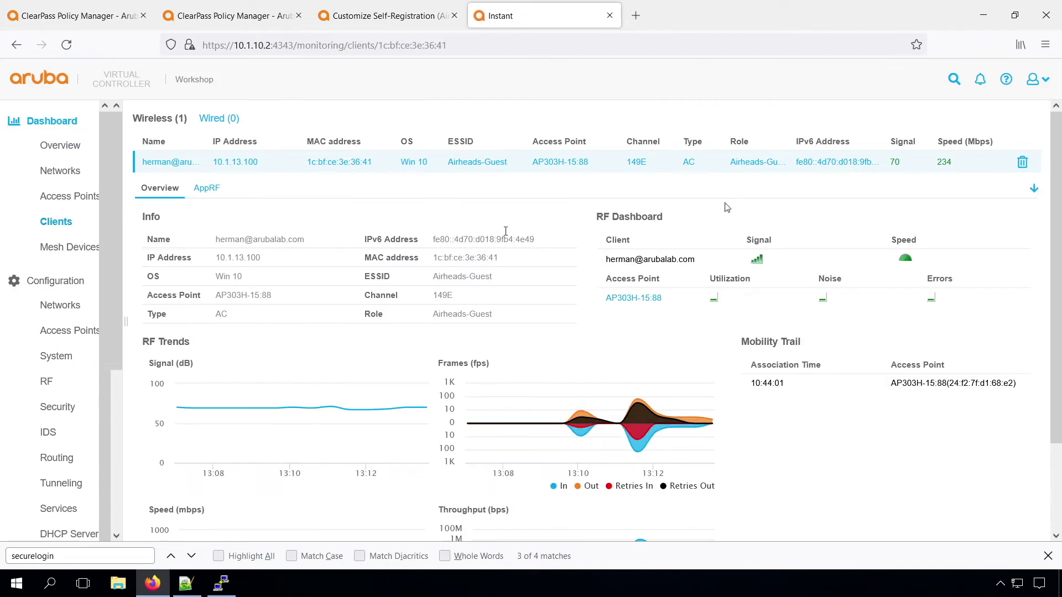
pyautogui.click(1021, 162)
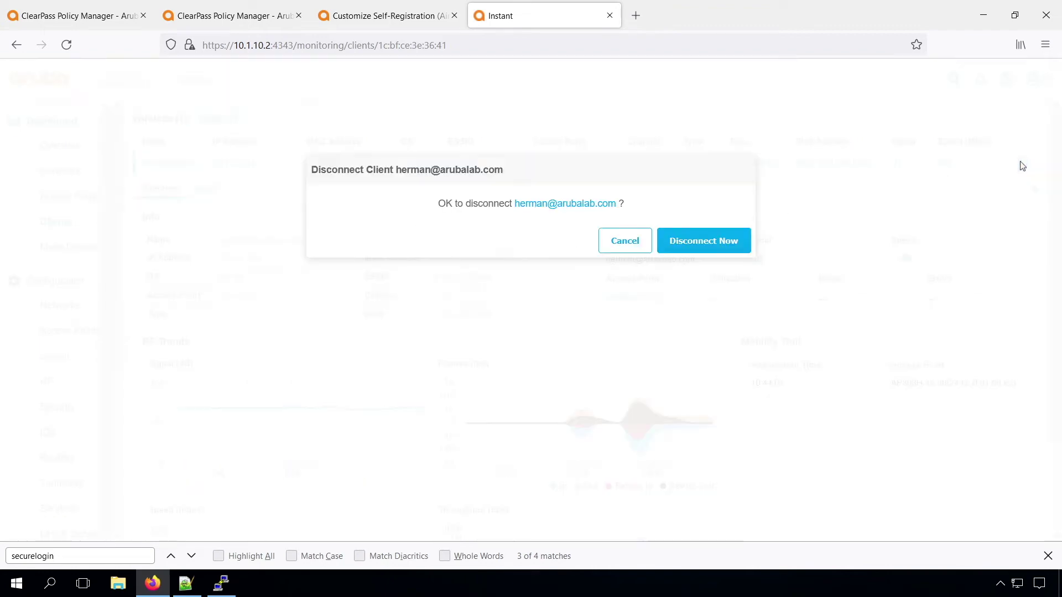
pyautogui.click(686, 242)
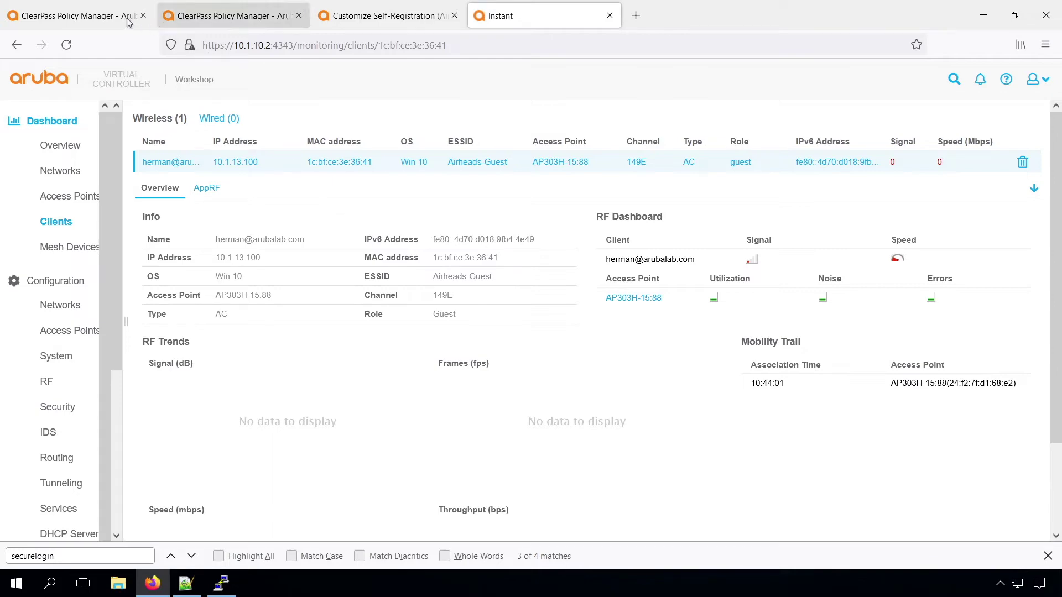
pyautogui.click(216, 17)
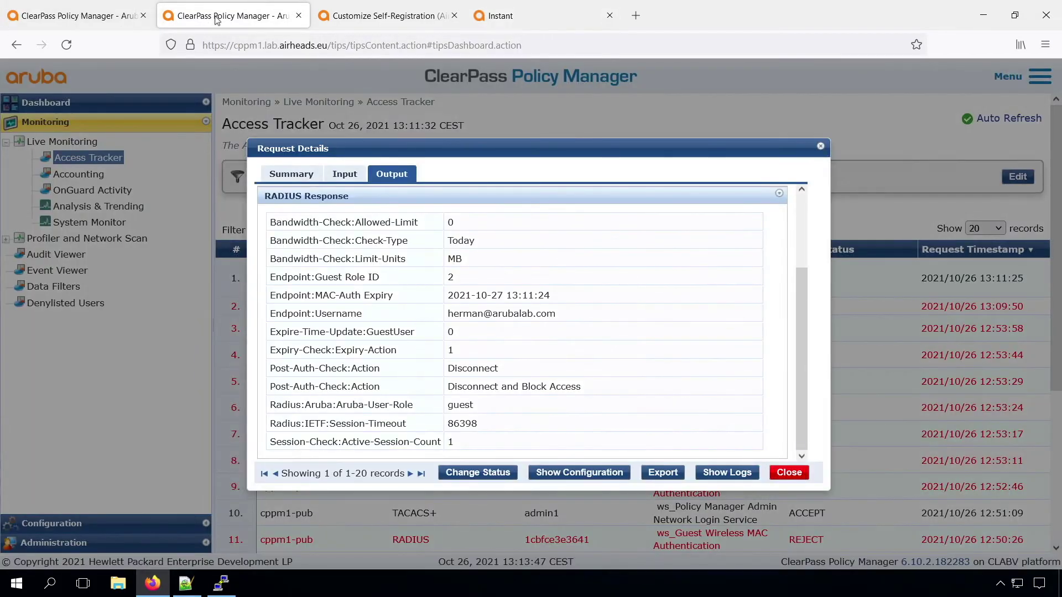
# Step: Close the old request details, open the top Access Tracker request, and refresh the laptop's browser
pyautogui.click(789, 473)
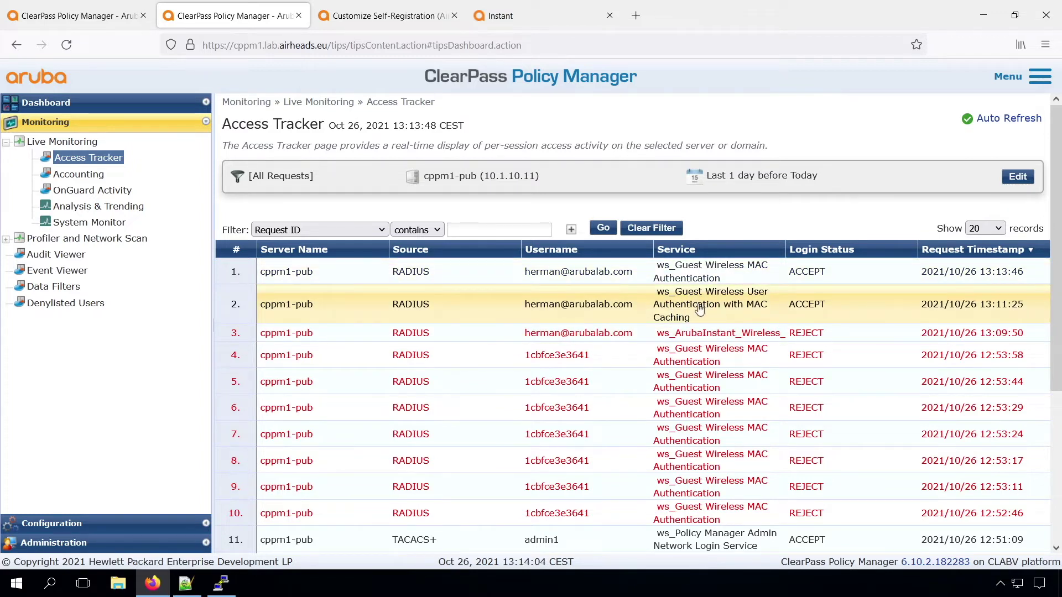
pyautogui.click(686, 272)
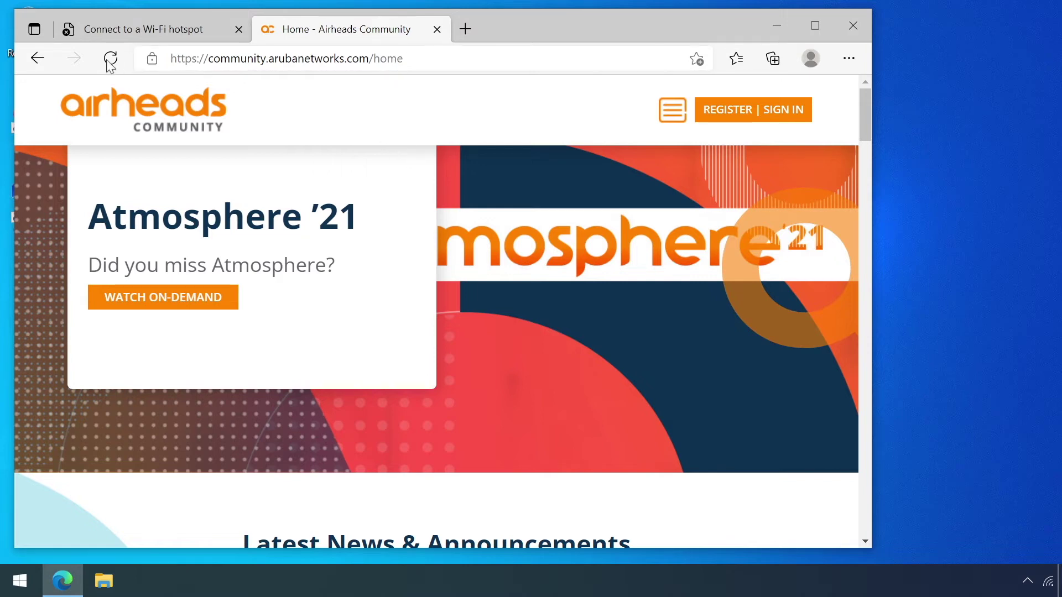
pyautogui.click(110, 59)
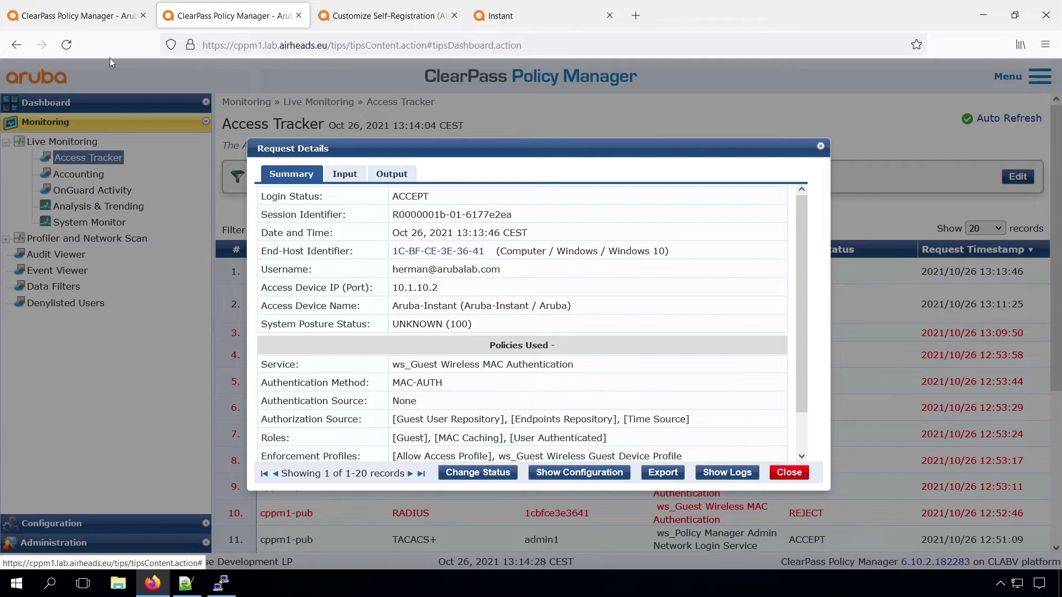
# Step: Verify the latest RADIUS response gives role guest, matching Instant's client view, then view the summary
pyautogui.click(395, 175)
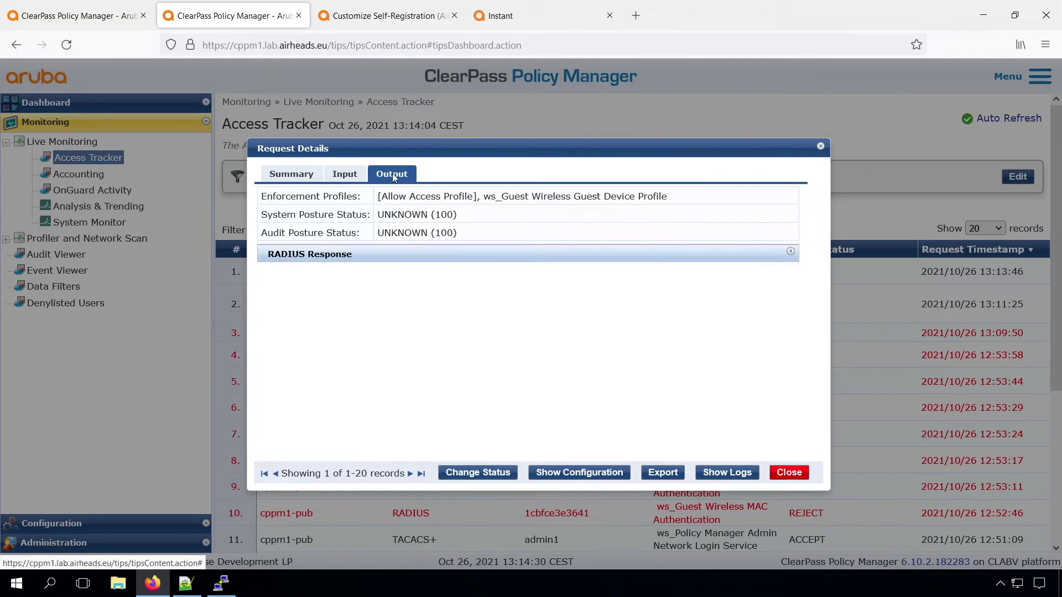
pyautogui.click(360, 256)
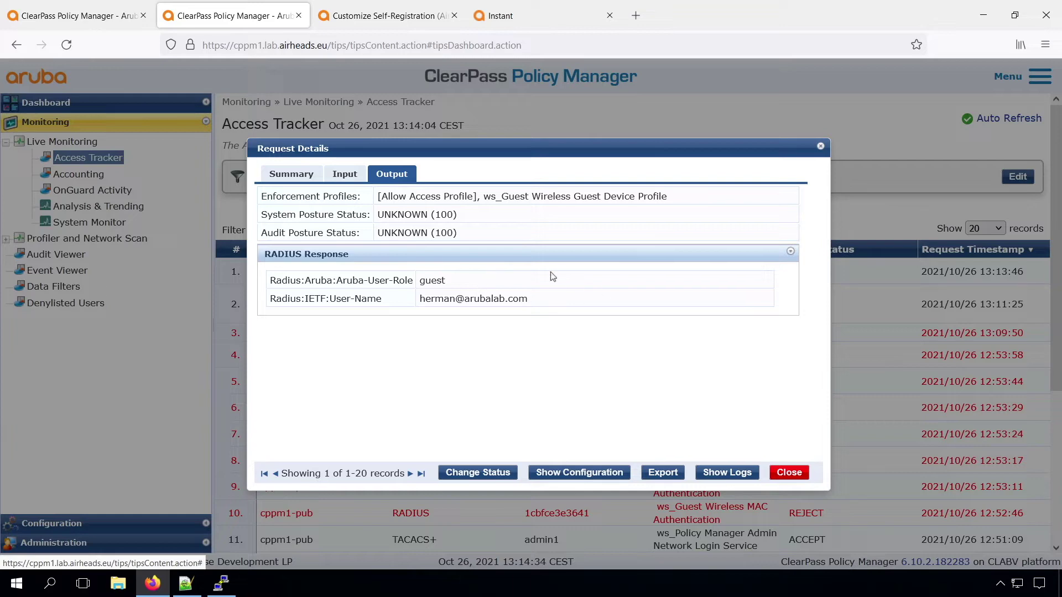
pyautogui.click(526, 13)
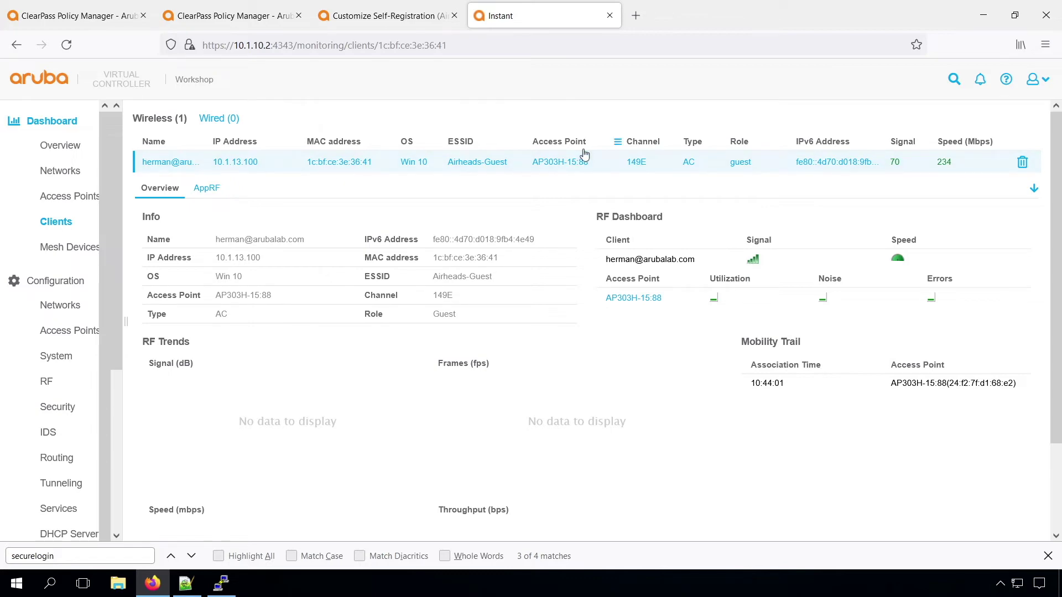
pyautogui.hotkey('ctrl', '2')
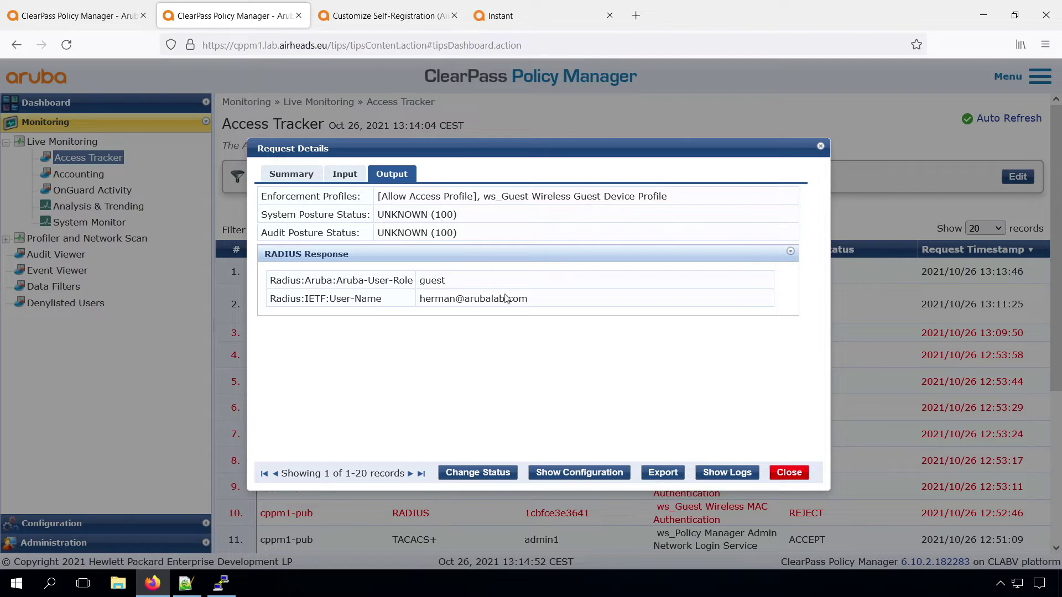
pyautogui.click(284, 176)
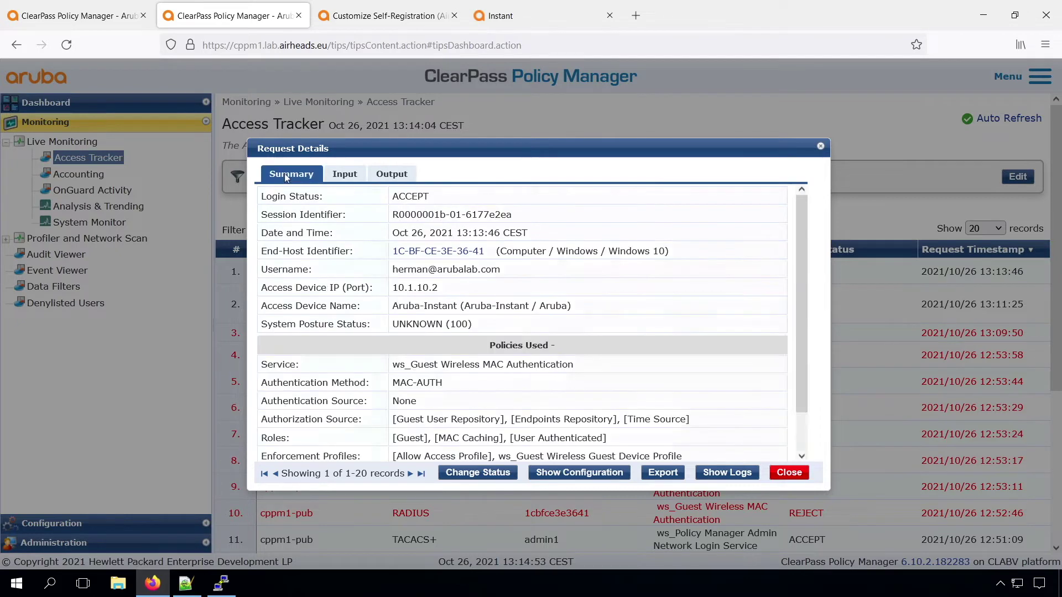
# Step: Delete Guest Role ID, MAC-Auth Expiry and Username from endpoint 1C-BF-CE-3E-36-41, leaving Domain Machine
pyautogui.click(443, 253)
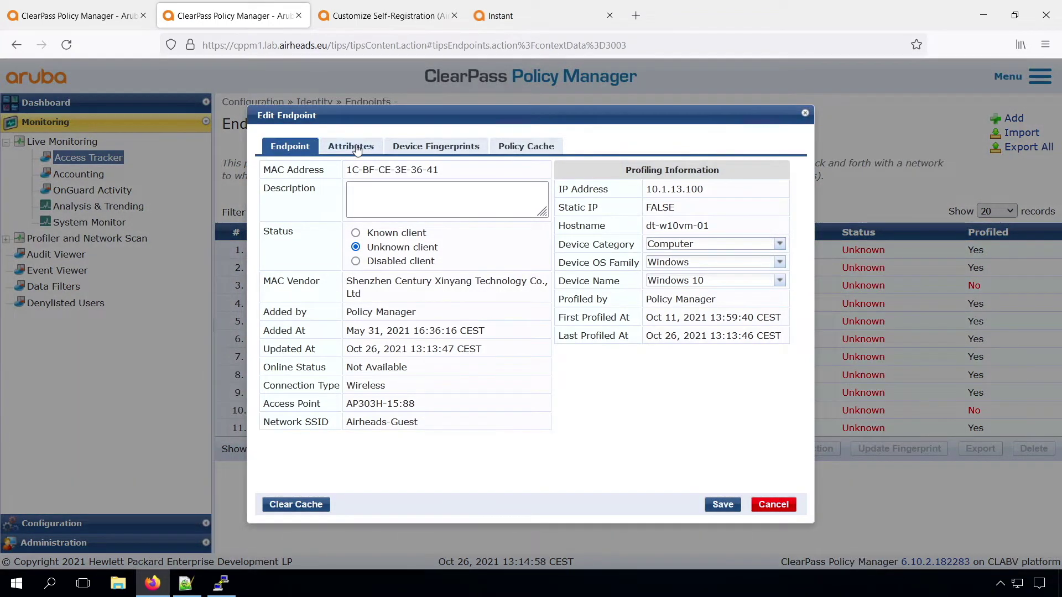
pyautogui.click(358, 148)
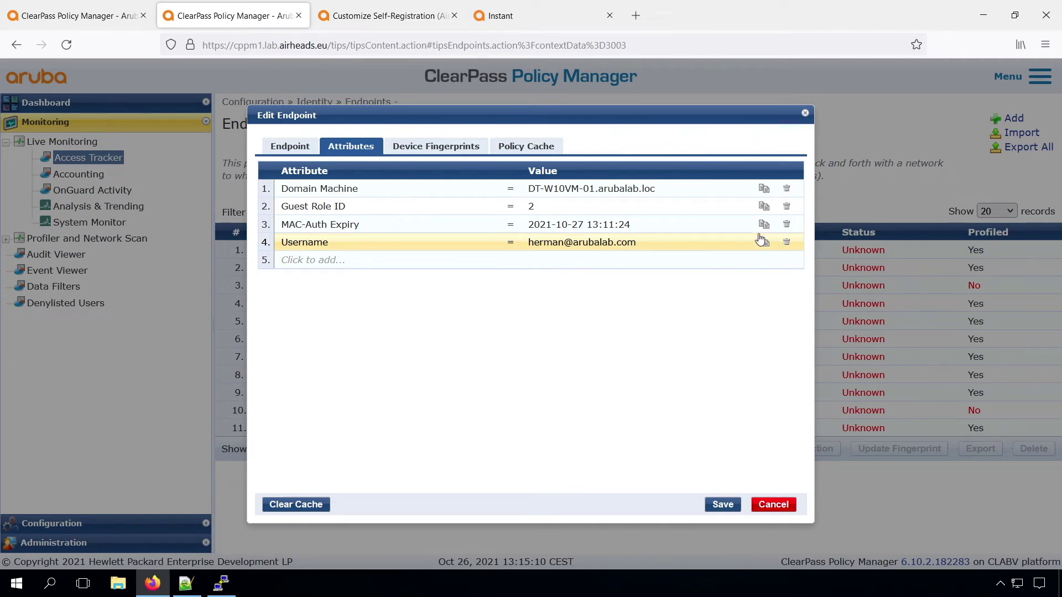
pyautogui.click(786, 207)
pyautogui.click(787, 207)
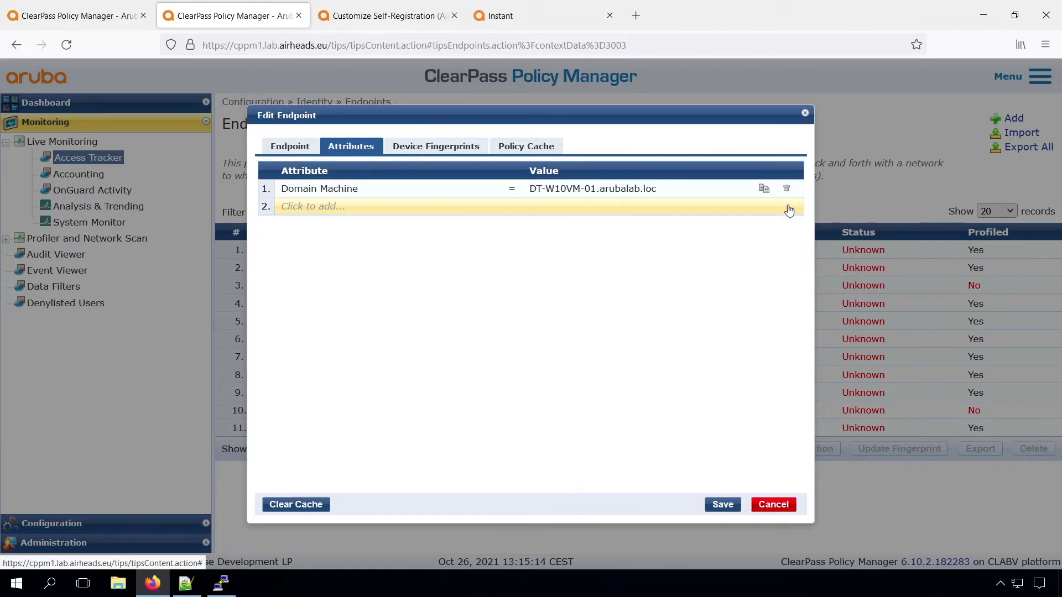
pyautogui.click(722, 505)
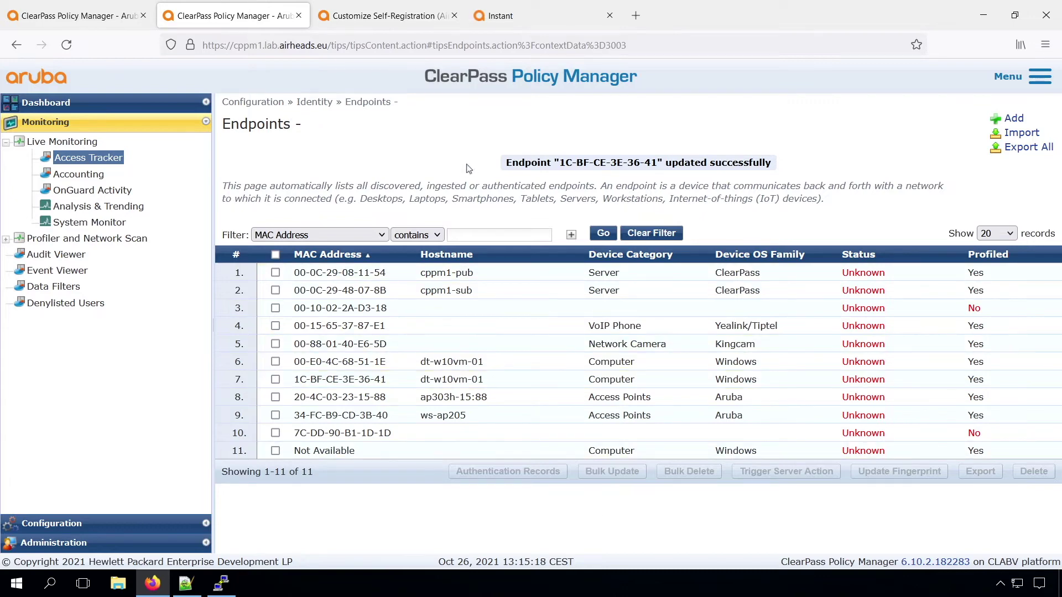
# Step: Disconnect the guest client in Instant again, then return to Access Tracker for the rejection
pyautogui.click(530, 15)
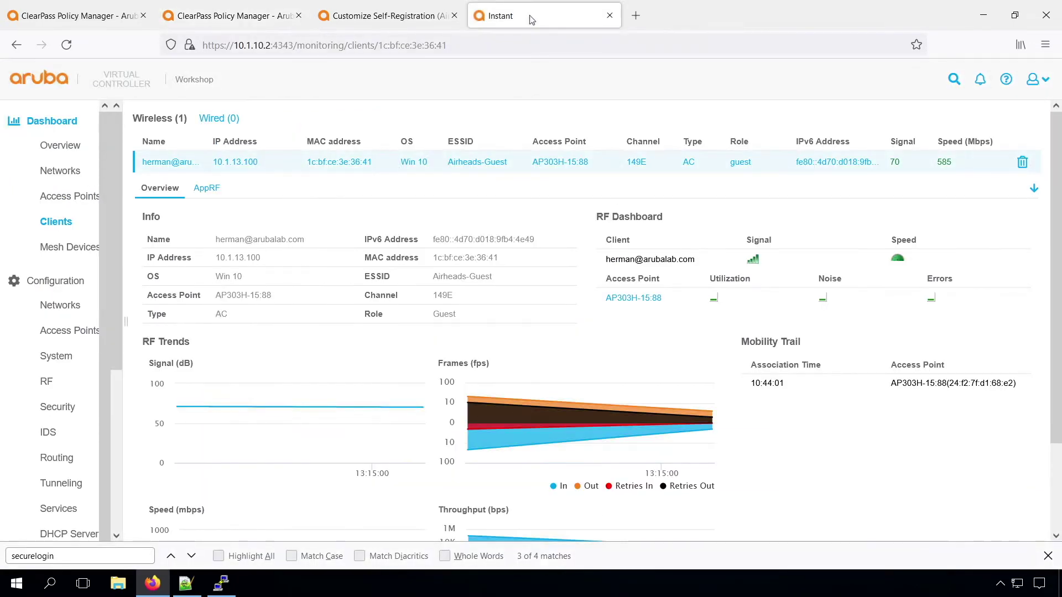
pyautogui.click(1022, 162)
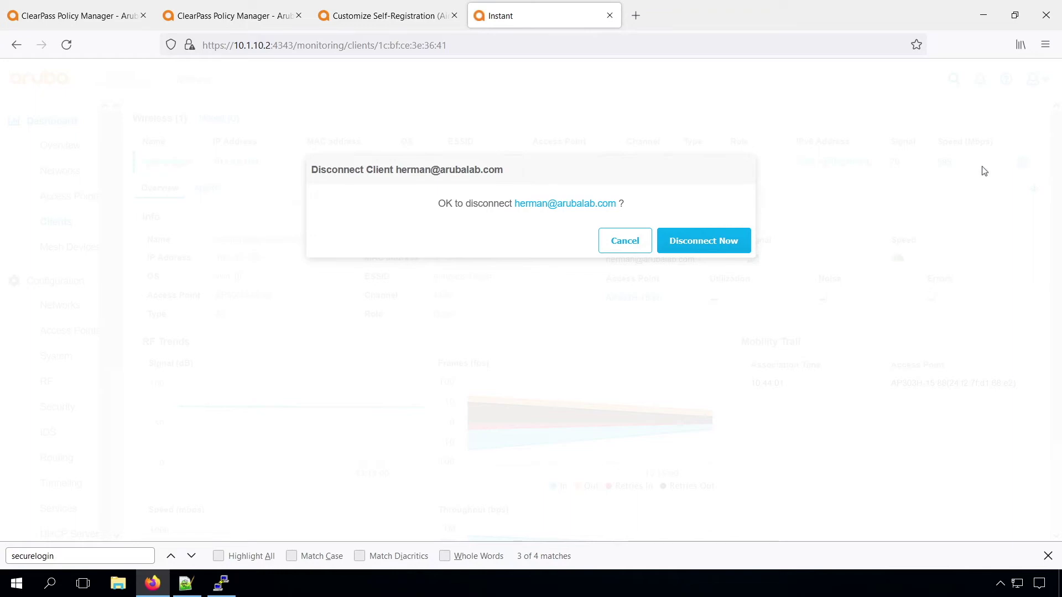
pyautogui.click(719, 241)
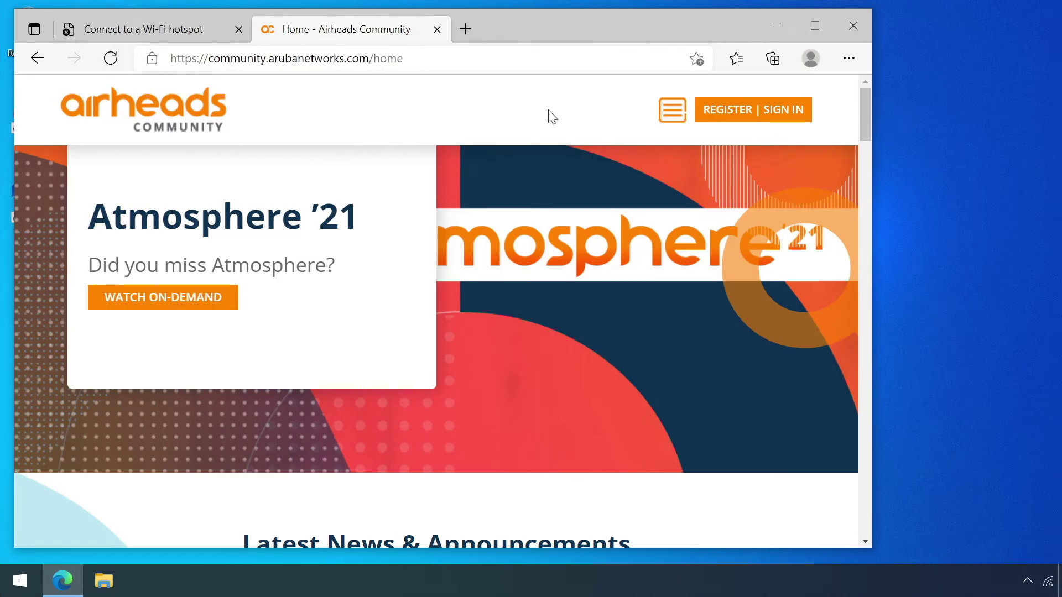
pyautogui.click(905, 505)
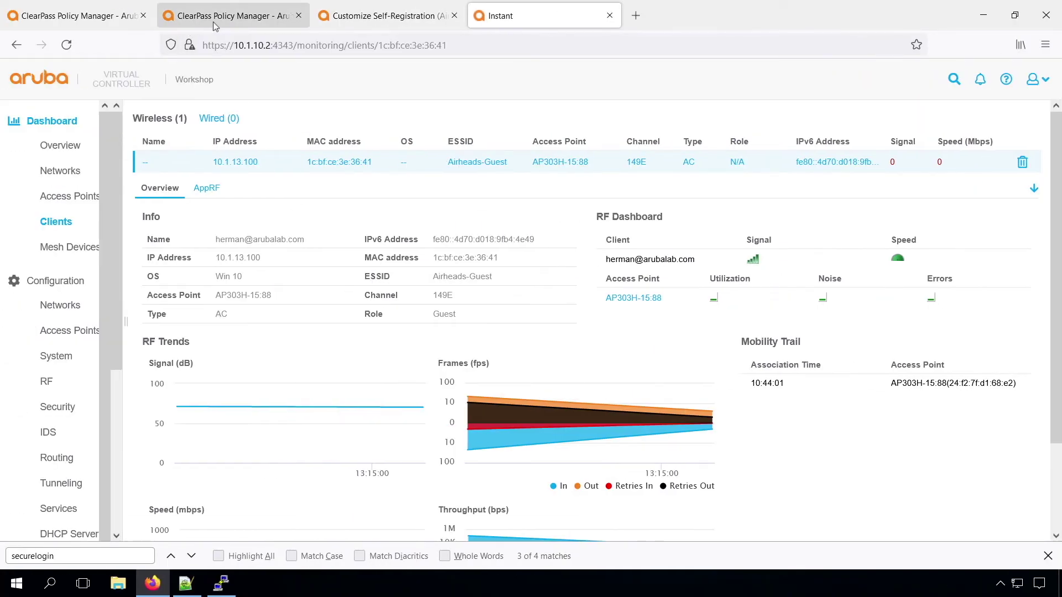
pyautogui.click(214, 21)
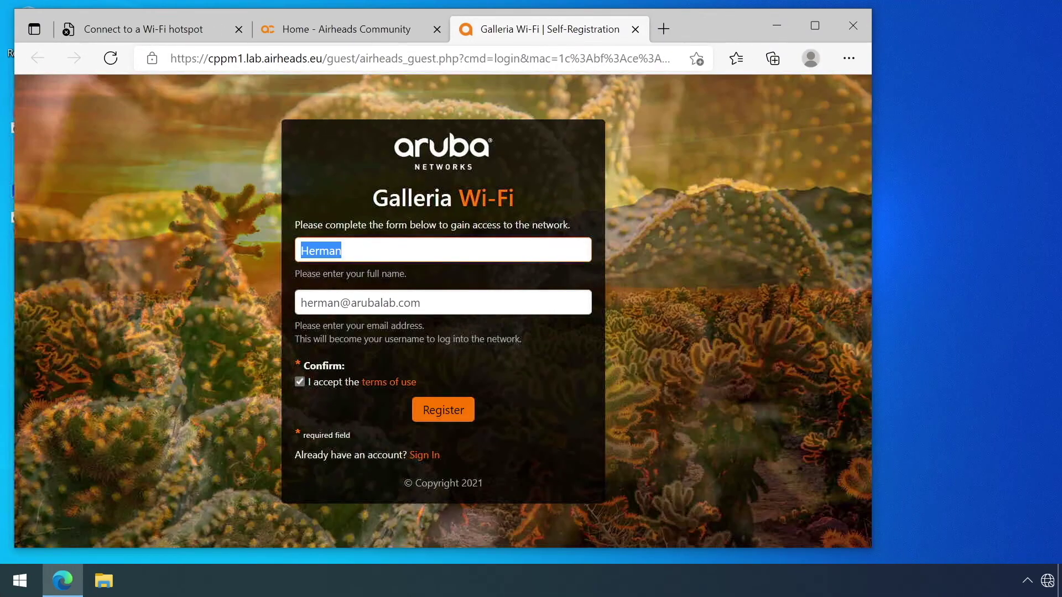
# Step: Submit the Galleria Wi-Fi guest registration and log the laptop onto the network
pyautogui.click(442, 409)
pyautogui.click(440, 491)
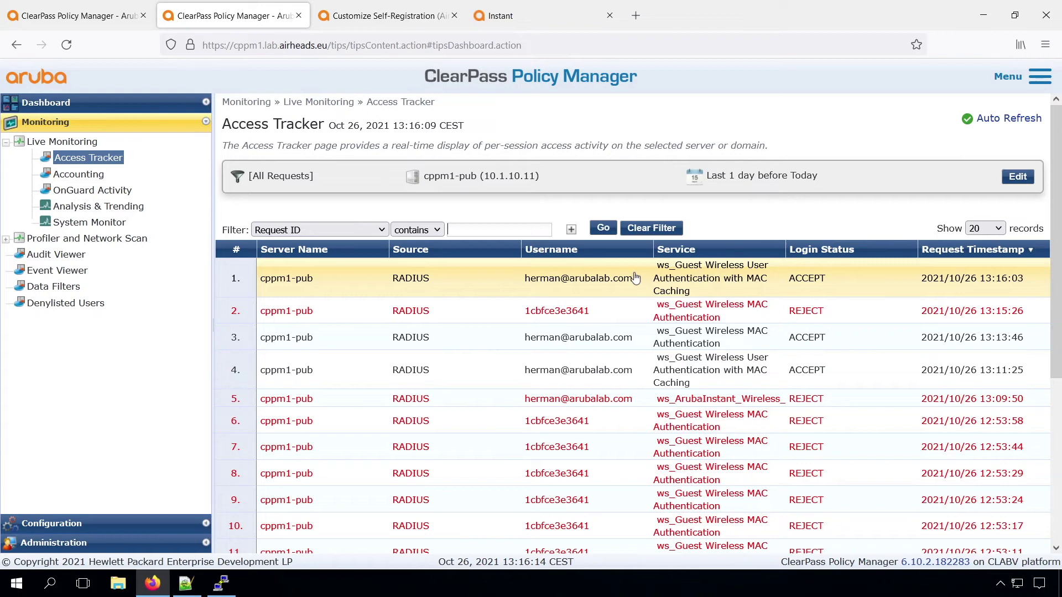
# Step: Disconnect the guest client from the Instant controller's client list
pyautogui.click(538, 11)
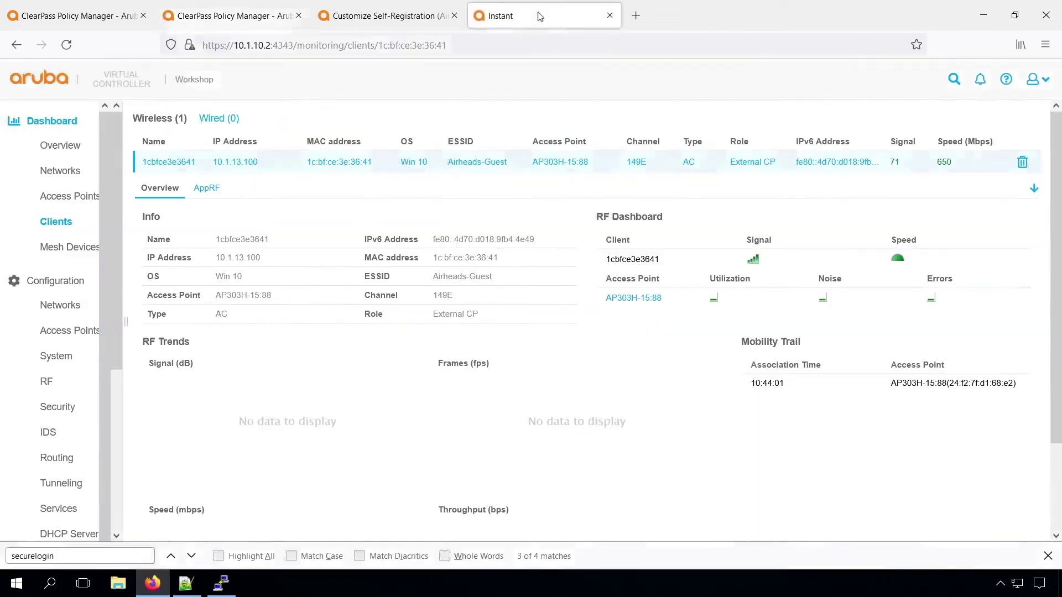
pyautogui.click(1022, 164)
pyautogui.click(741, 242)
# Step: Inspect the new 13:16:20 accepted MAC authentication's input and summary in Access Tracker
pyautogui.click(237, 16)
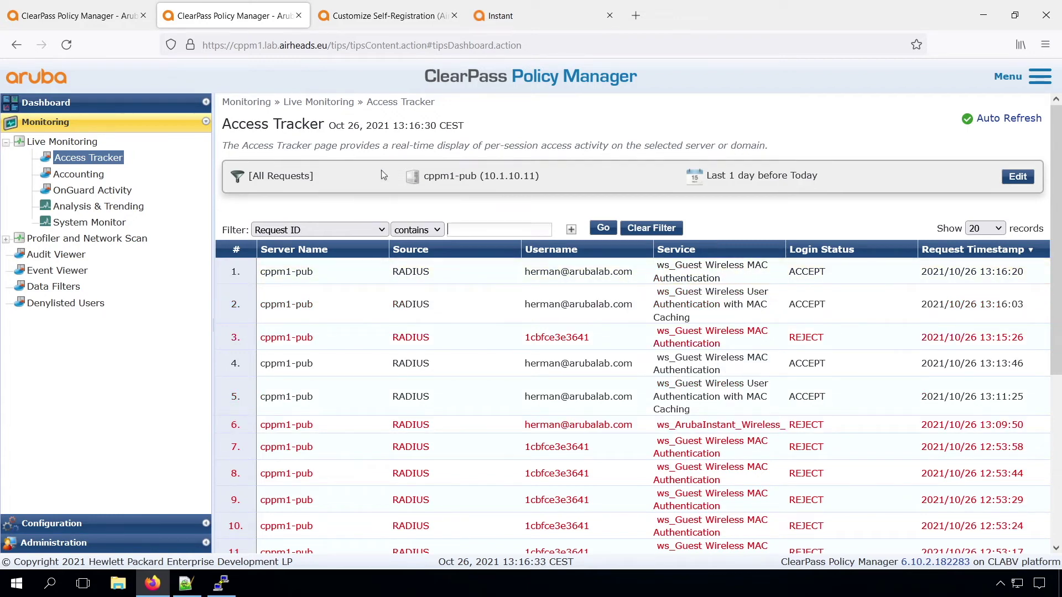
pyautogui.click(571, 279)
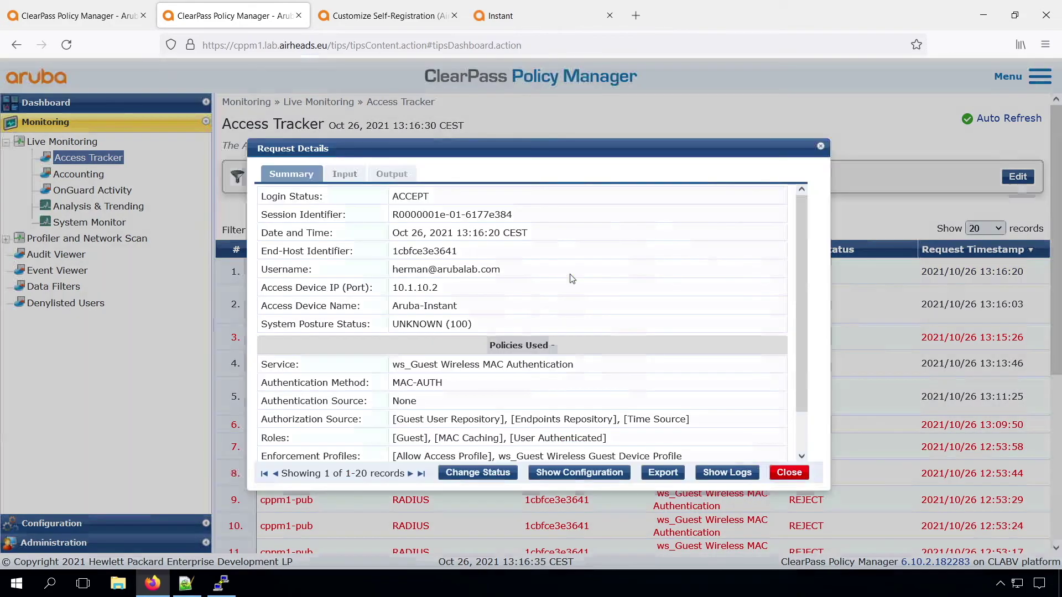
pyautogui.click(345, 180)
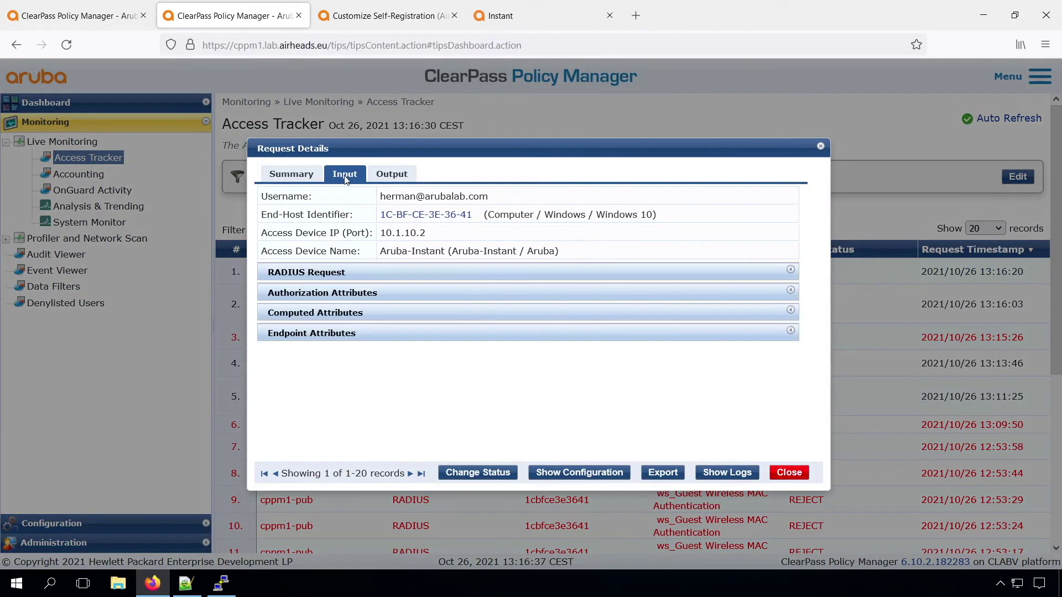
pyautogui.click(304, 175)
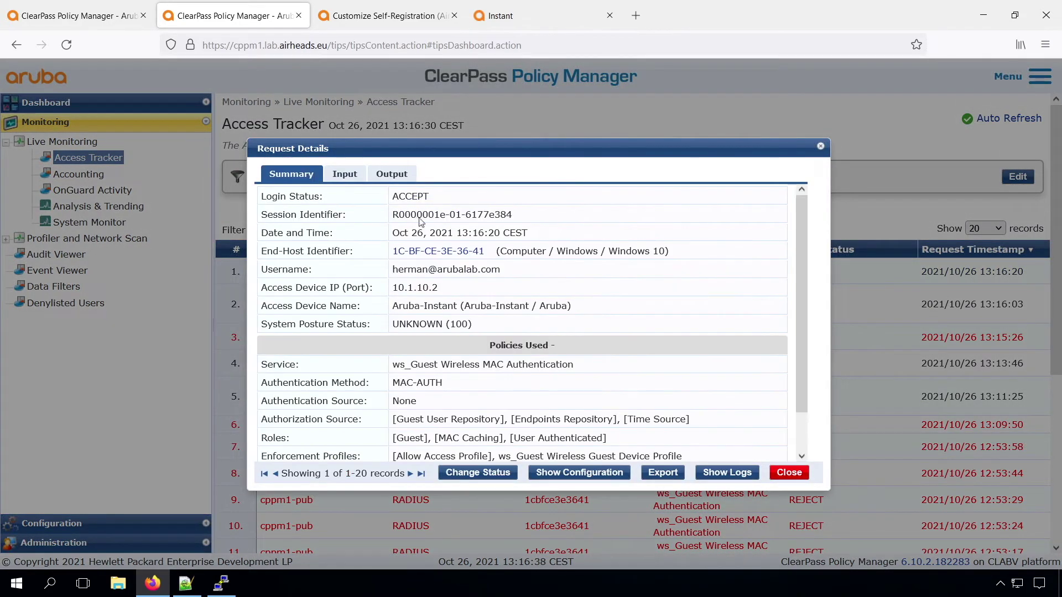
# Step: Change endpoint 1C-BF-CE-3E-36-41's MAC-Auth Expiry date to 2021-10-25 and save the endpoint
pyautogui.click(425, 251)
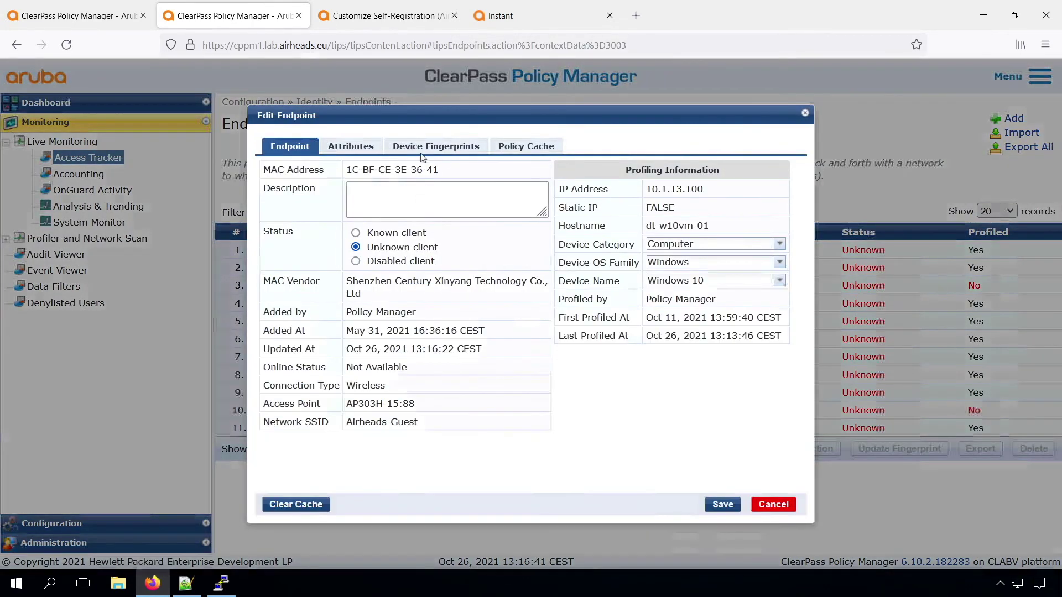
pyautogui.click(362, 150)
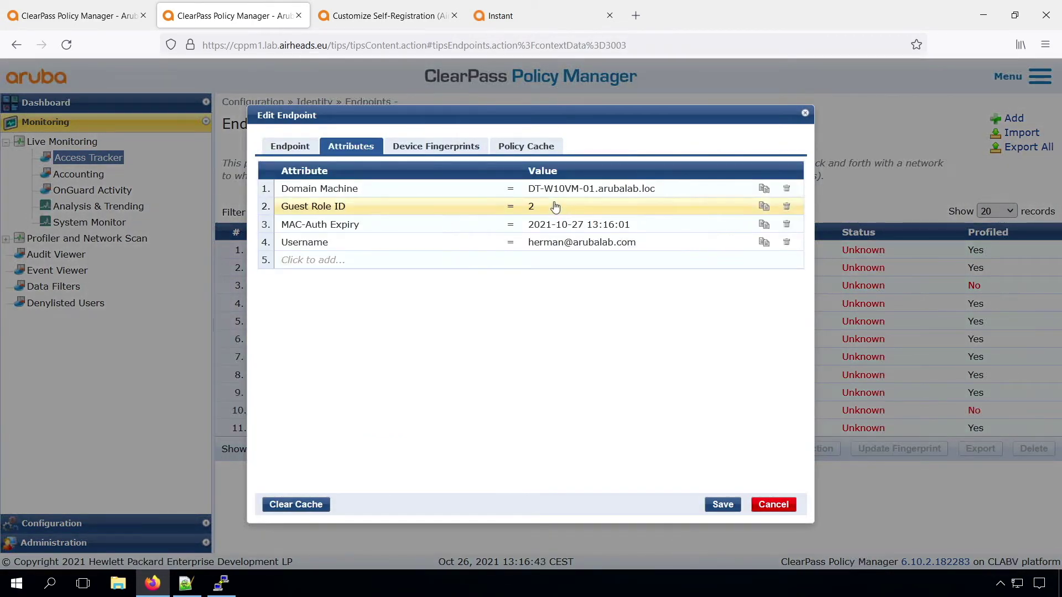
pyautogui.click(586, 226)
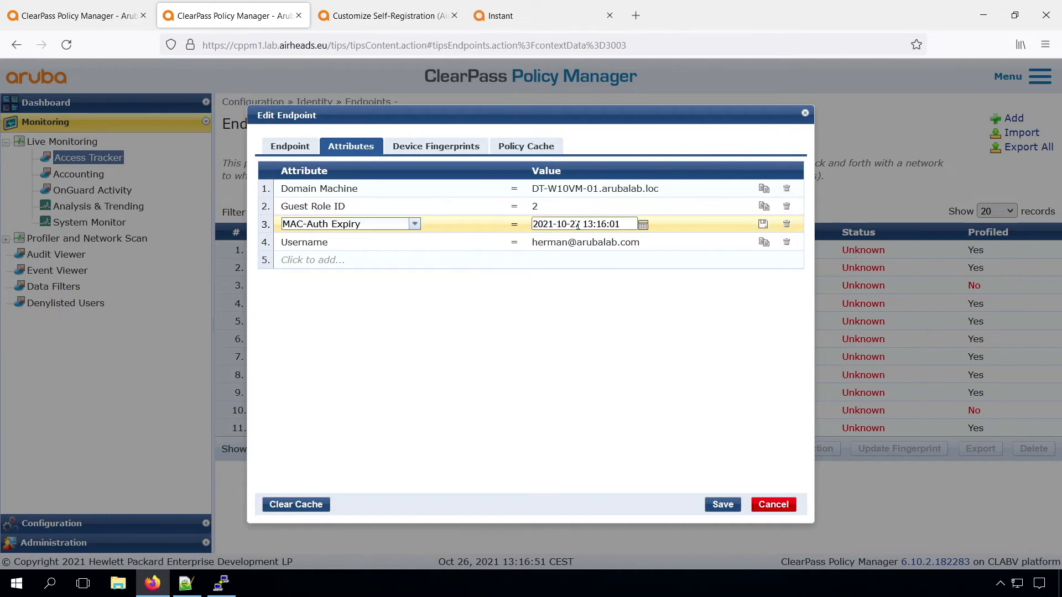
pyautogui.press('BackSpace')
pyautogui.write('5')
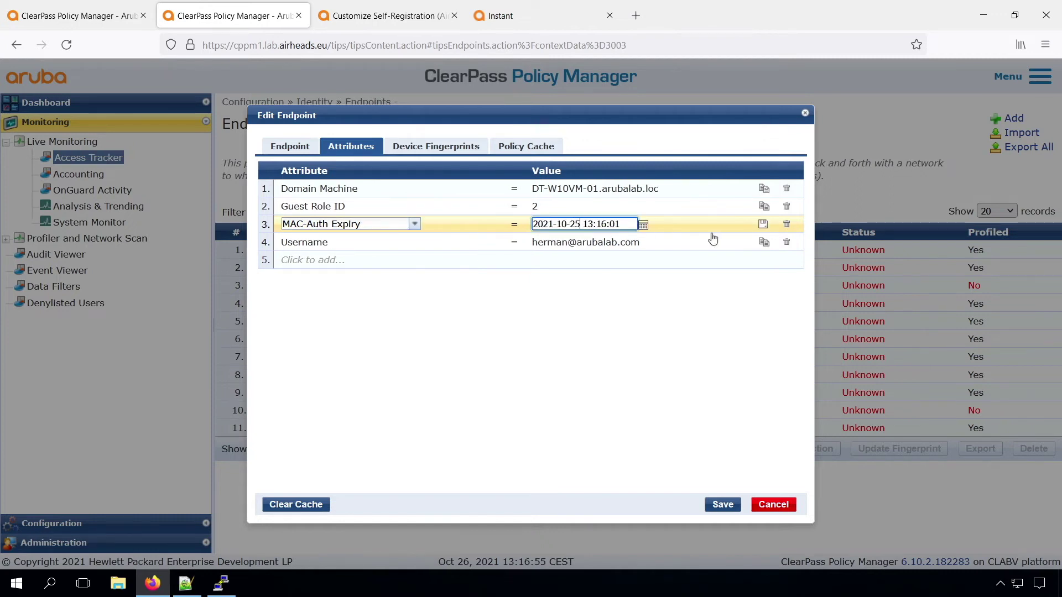
pyautogui.click(762, 225)
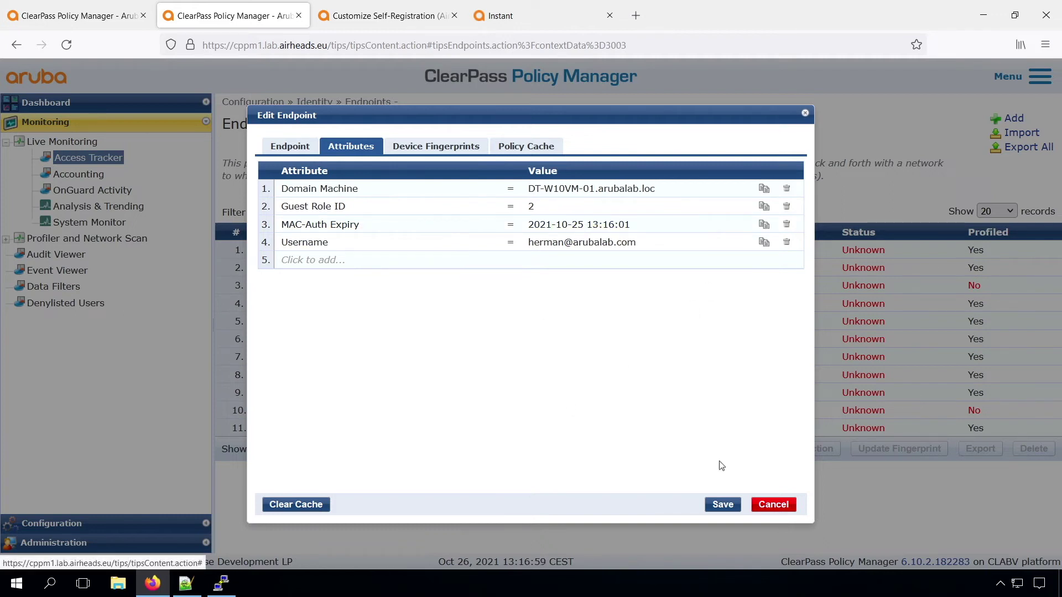
pyautogui.click(723, 505)
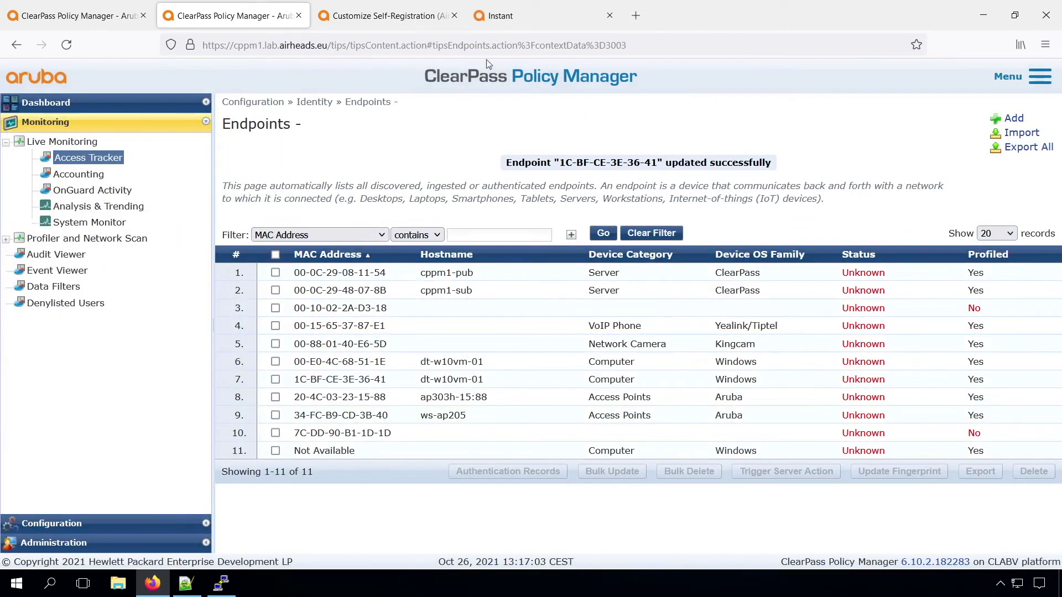
# Step: Disconnect the guest client again from the Instant controller
pyautogui.click(519, 17)
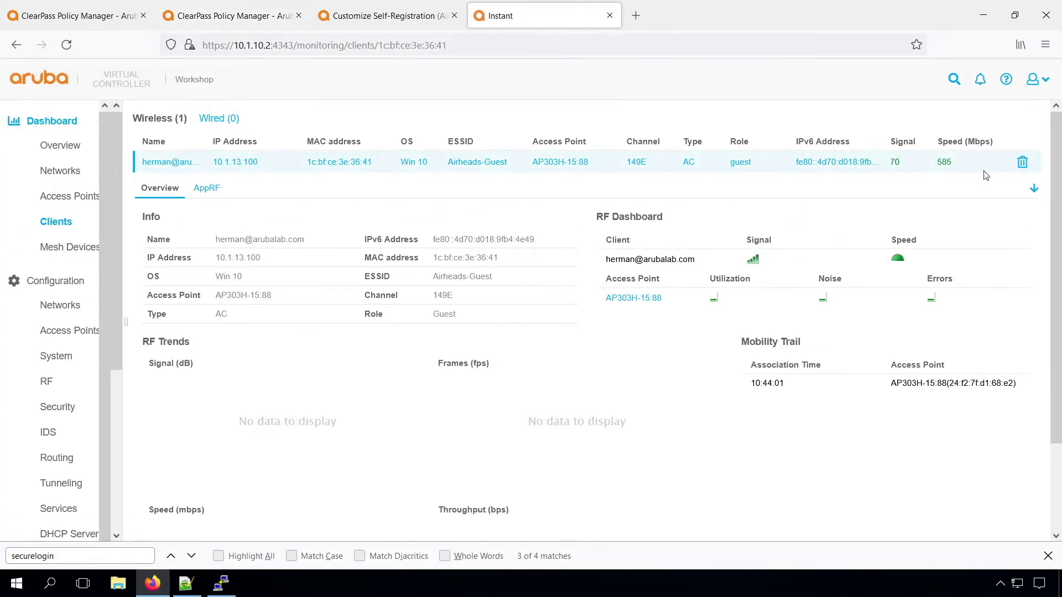
pyautogui.click(1022, 162)
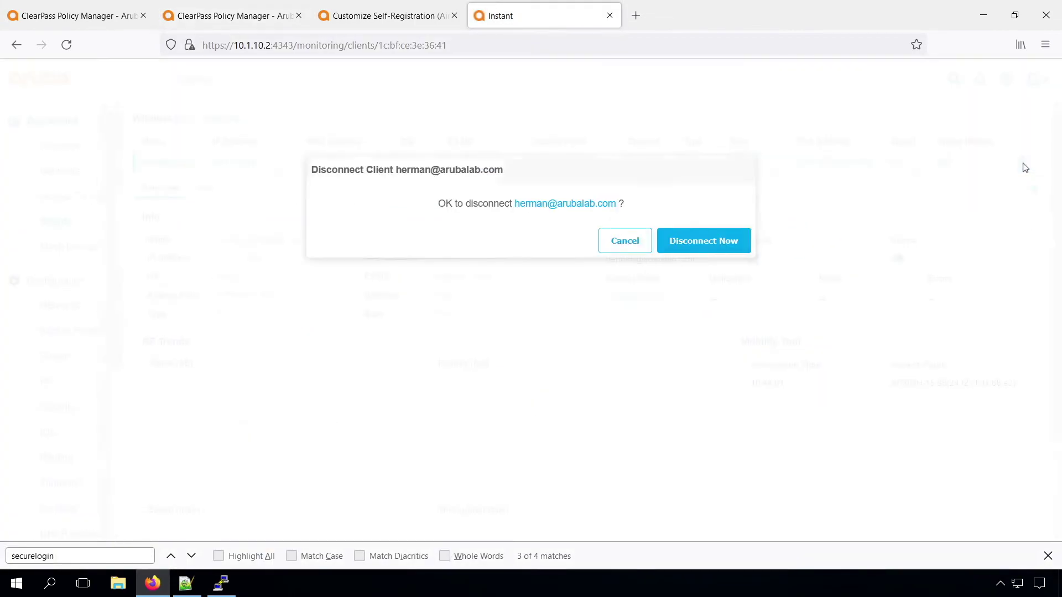
pyautogui.click(702, 241)
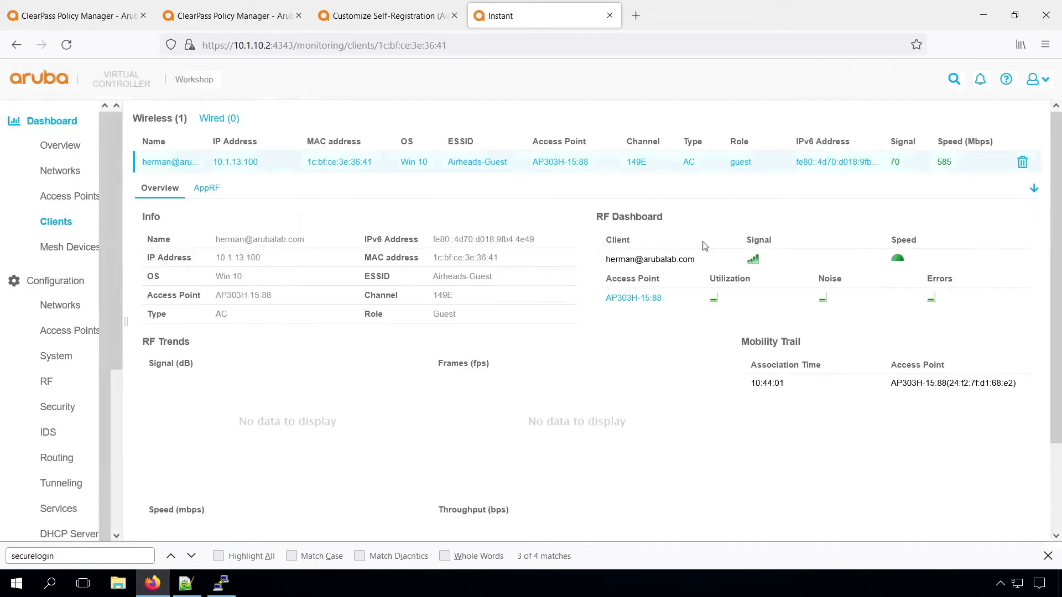
# Step: Open the 13:17:08 accepted MAC authentication's output in ClearPass Access Tracker
pyautogui.click(104, 18)
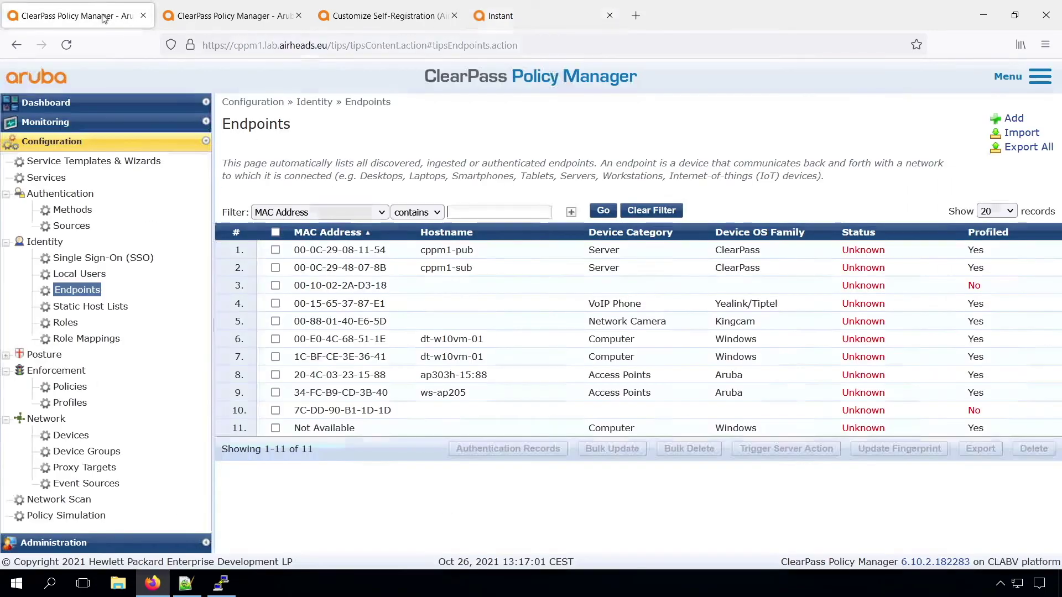
pyautogui.click(231, 17)
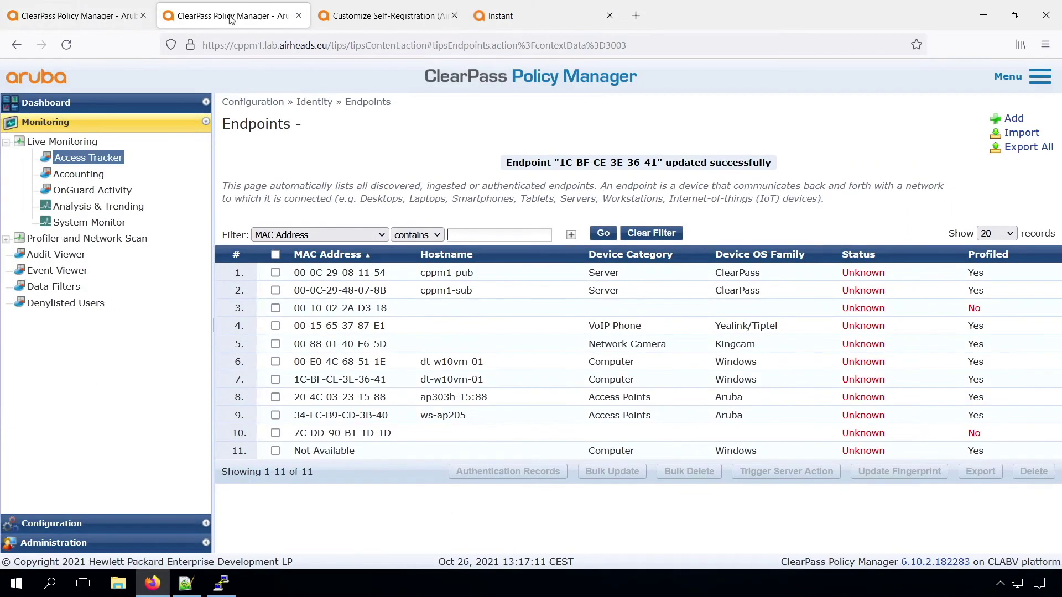
pyautogui.click(80, 154)
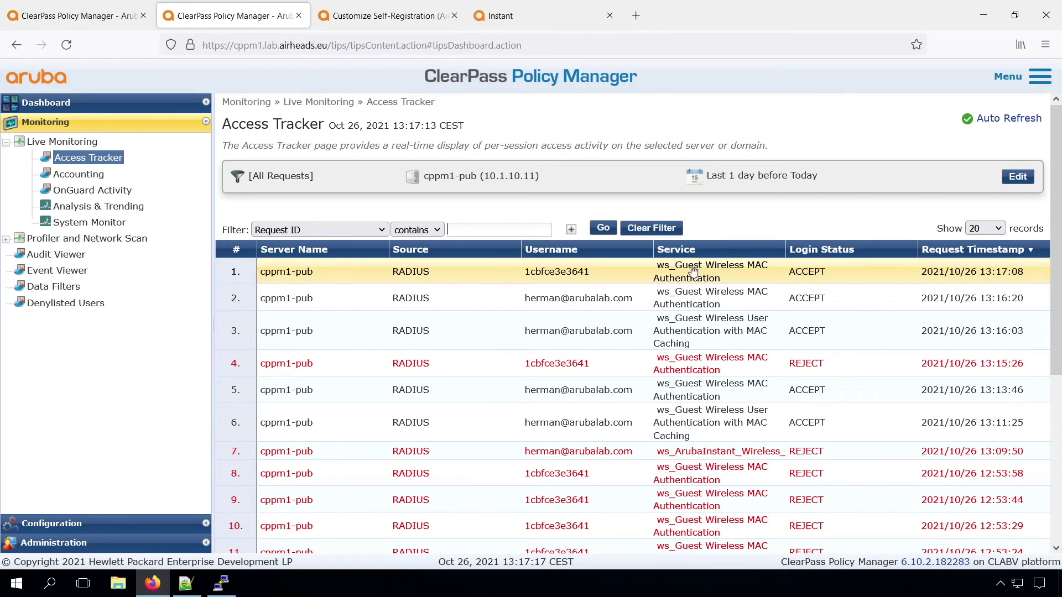
pyautogui.click(725, 273)
pyautogui.click(392, 174)
# Step: Reload the laptop's browser page to trigger the captive portal, confirming the guest-cp role
pyautogui.click(384, 259)
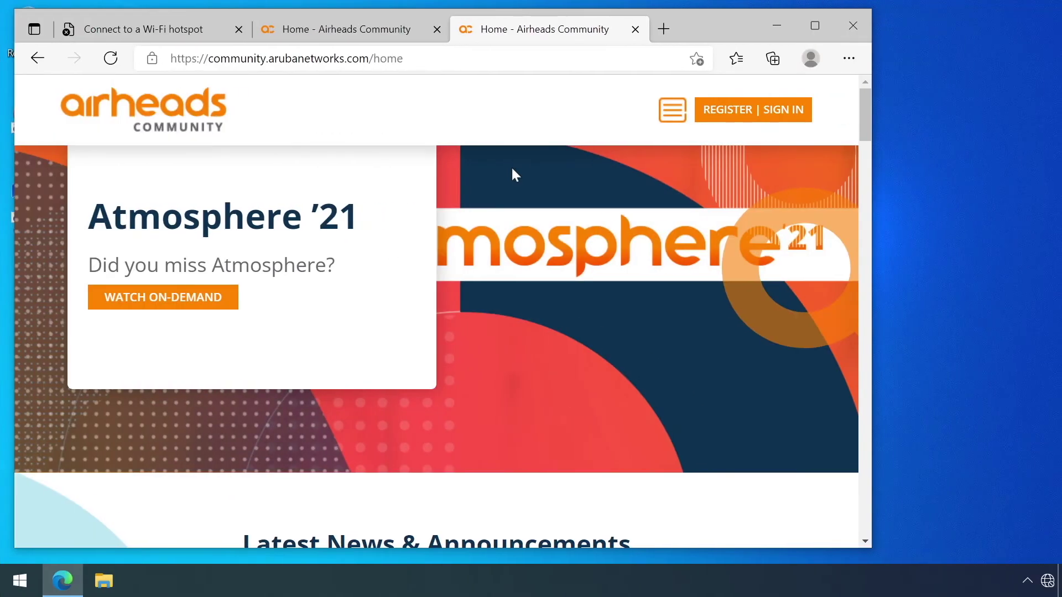
pyautogui.click(512, 51)
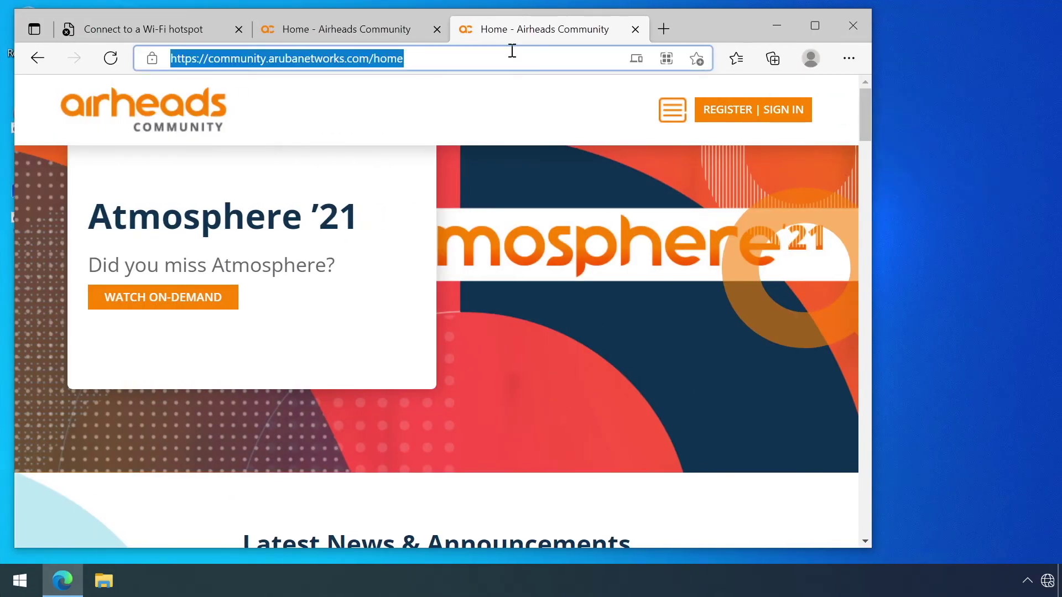
pyautogui.press('Return')
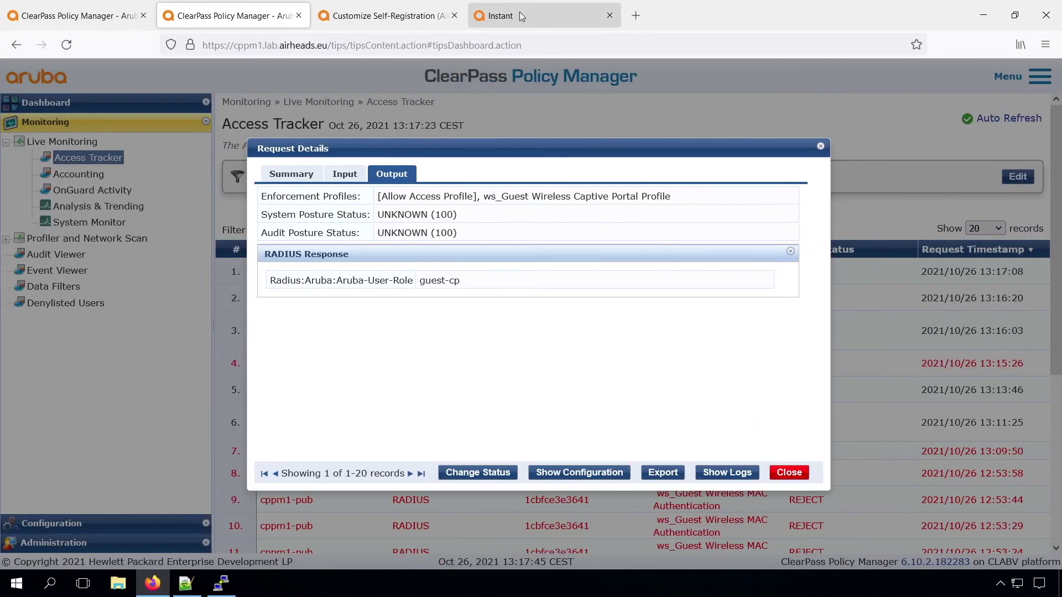
pyautogui.click(520, 15)
pyautogui.moveTo(751, 141)
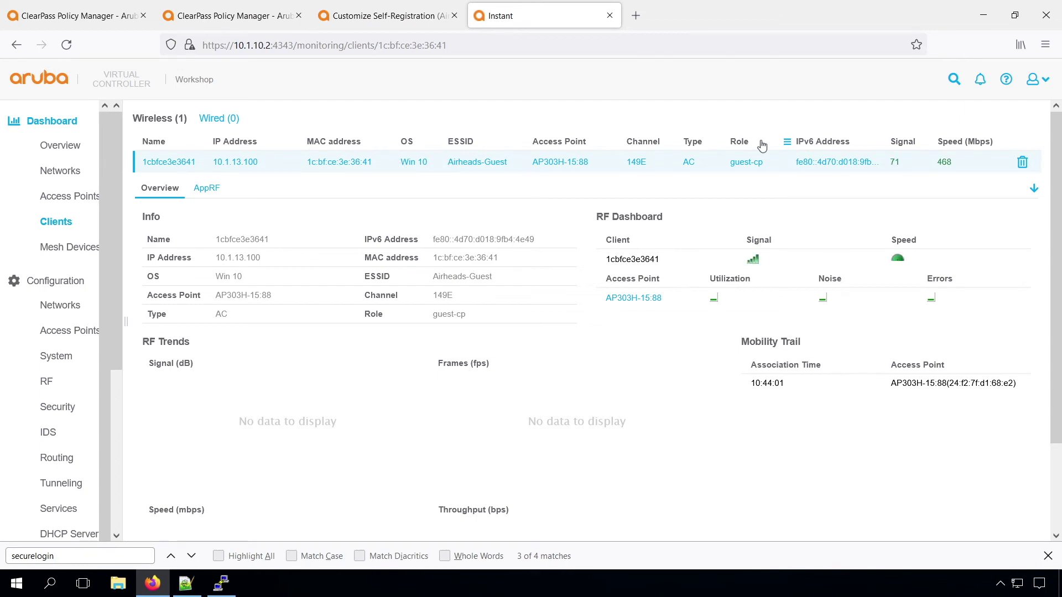
pyautogui.hotkey('ctrl', '2')
pyautogui.click(605, 333)
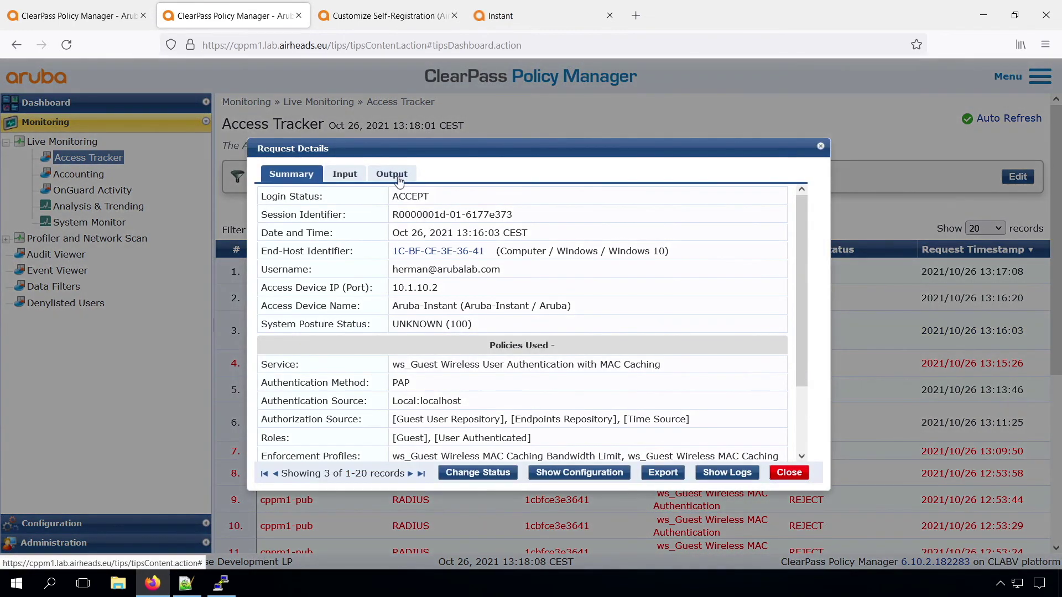
pyautogui.click(398, 175)
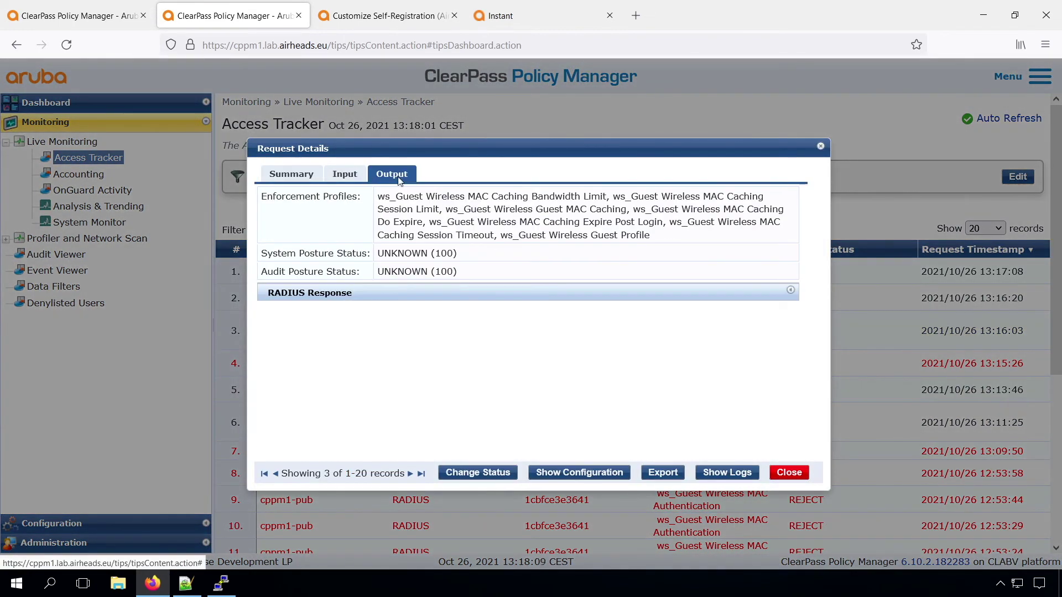
pyautogui.click(473, 294)
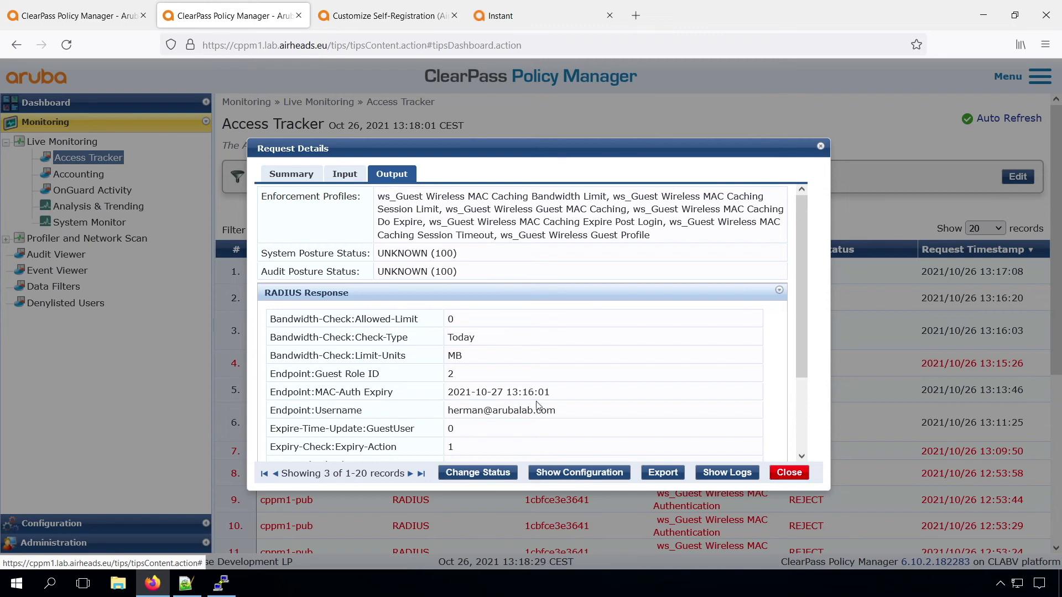
pyautogui.scroll(-2, 537, 406)
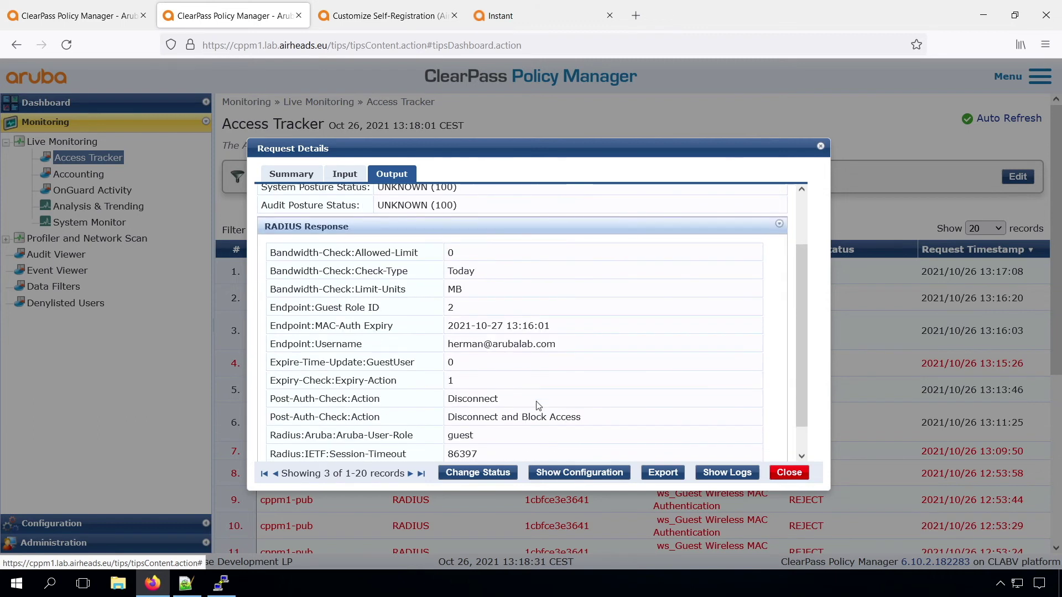
pyautogui.scroll(-1, 537, 407)
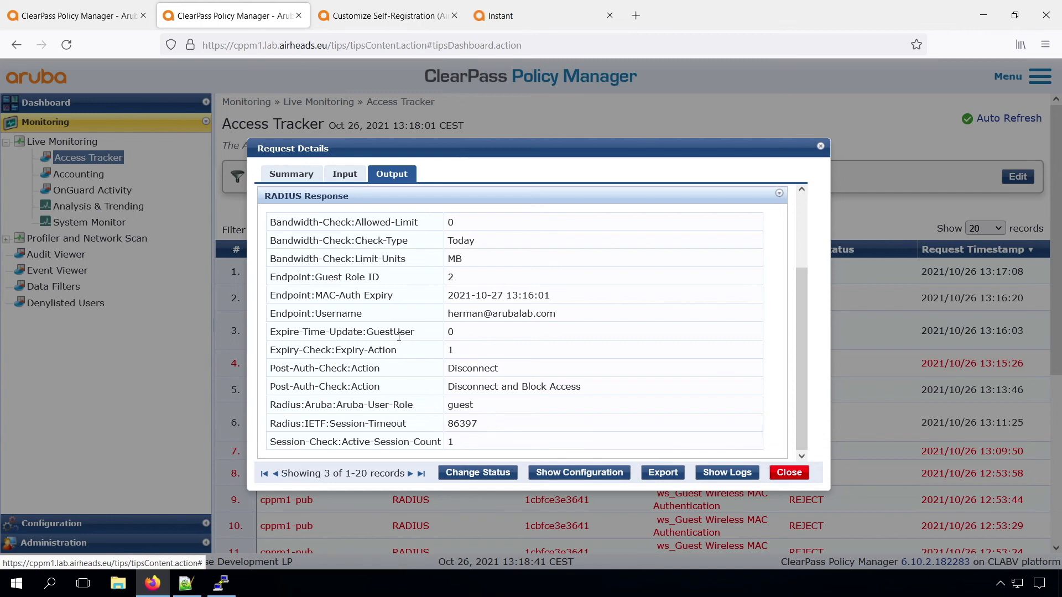
pyautogui.scroll(3, 399, 337)
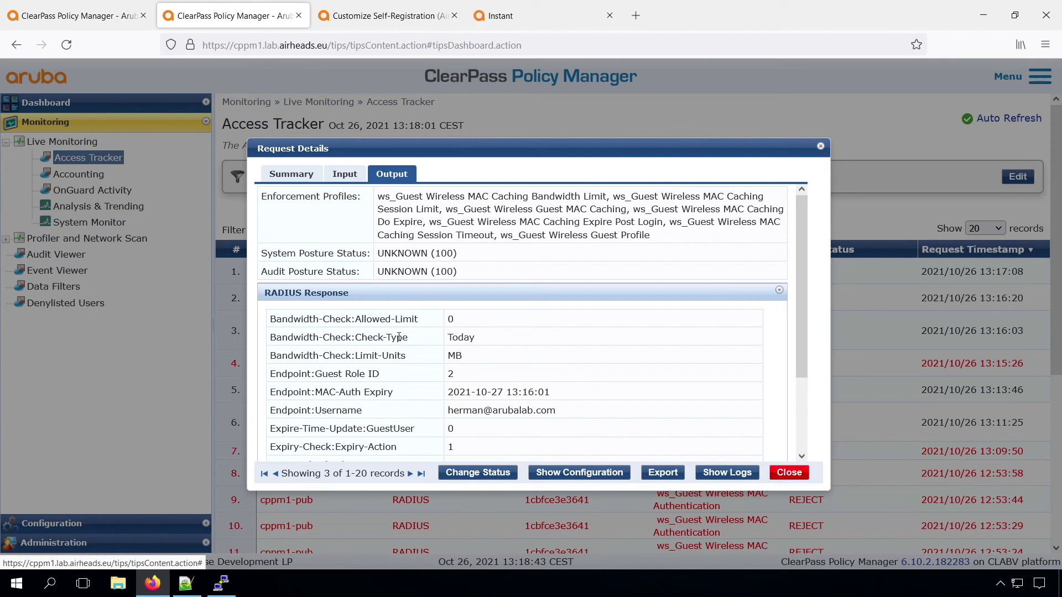